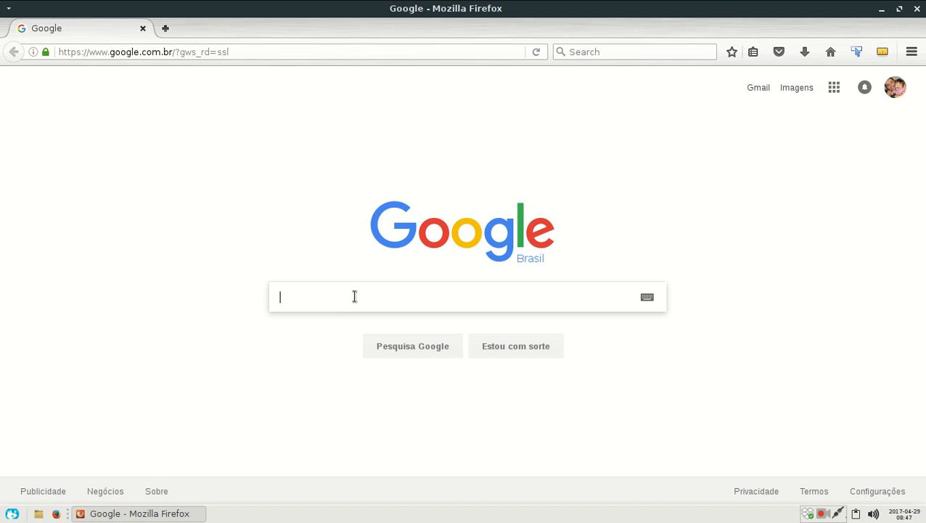
# Step: Search Google for "virtualbox download" and open the Downloads – Oracle VM VirtualBox page on virtualbox.org
pyautogui.write('virtu')
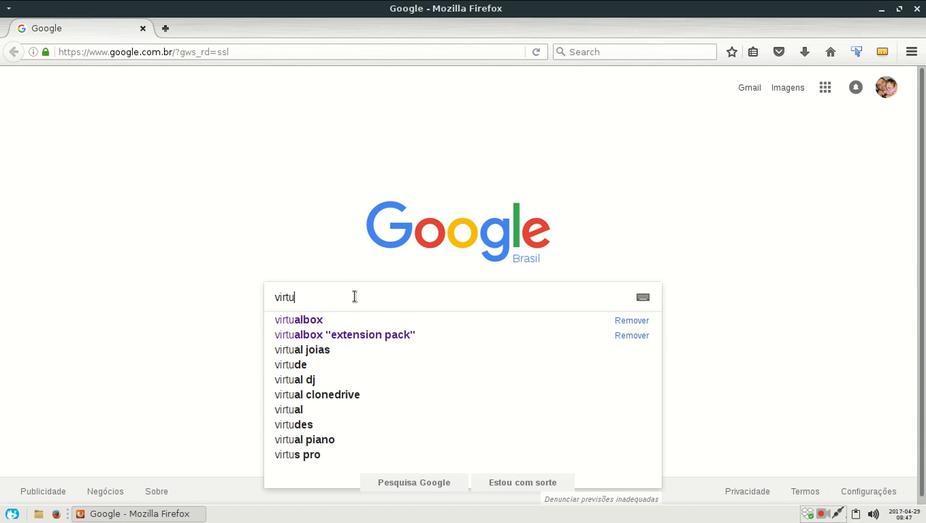
pyautogui.press('Down')
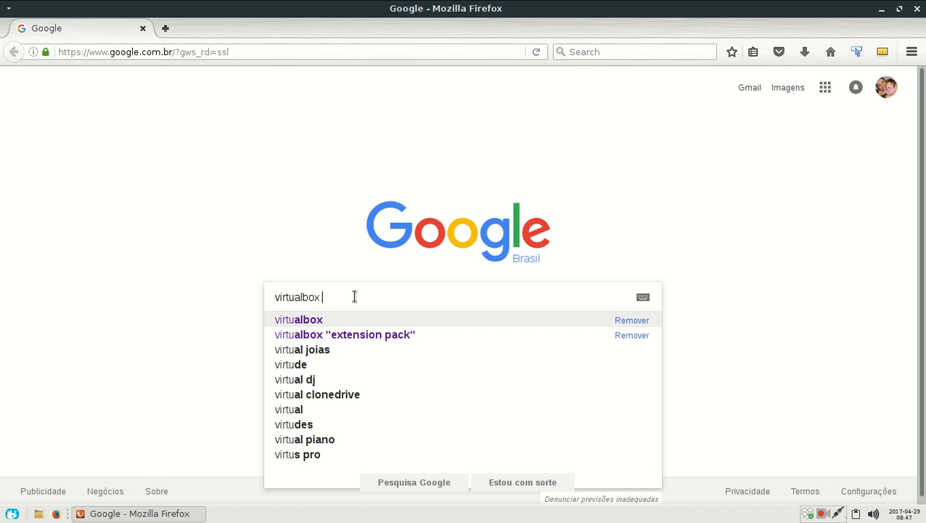
pyautogui.write('do')
pyautogui.press('Down')
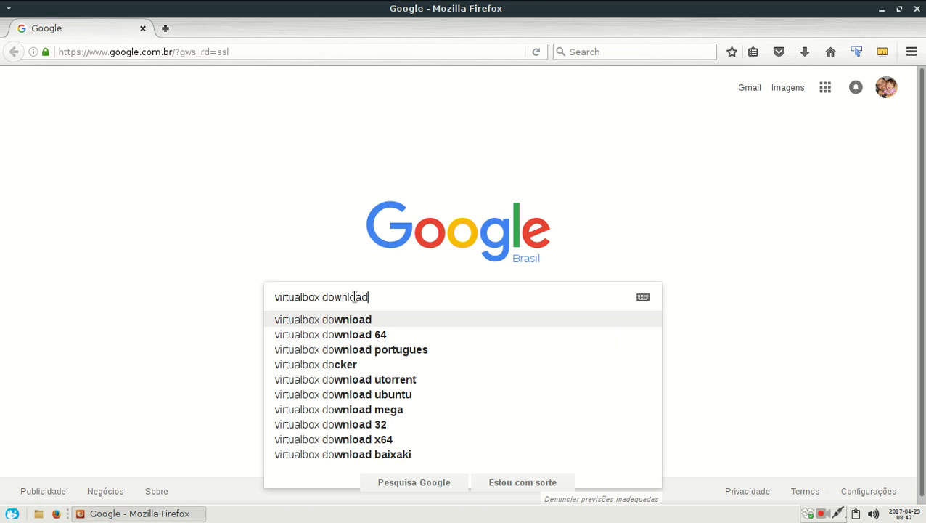
pyautogui.press('Return')
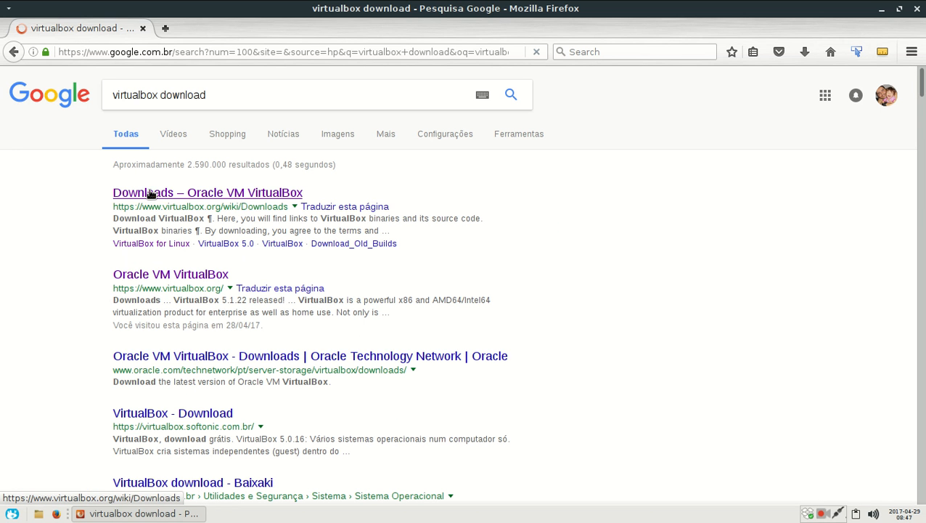
pyautogui.click(206, 195)
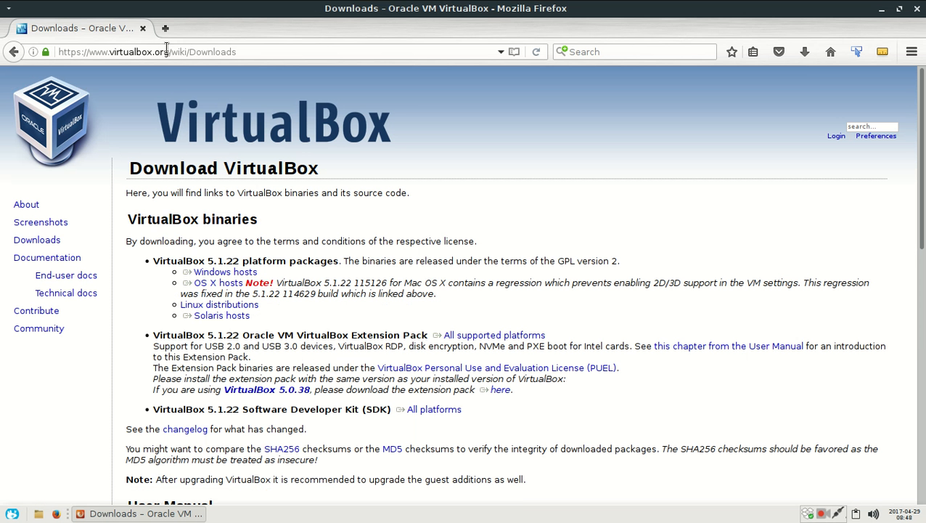
pyautogui.moveTo(169, 52); pyautogui.dragTo(106, 51)
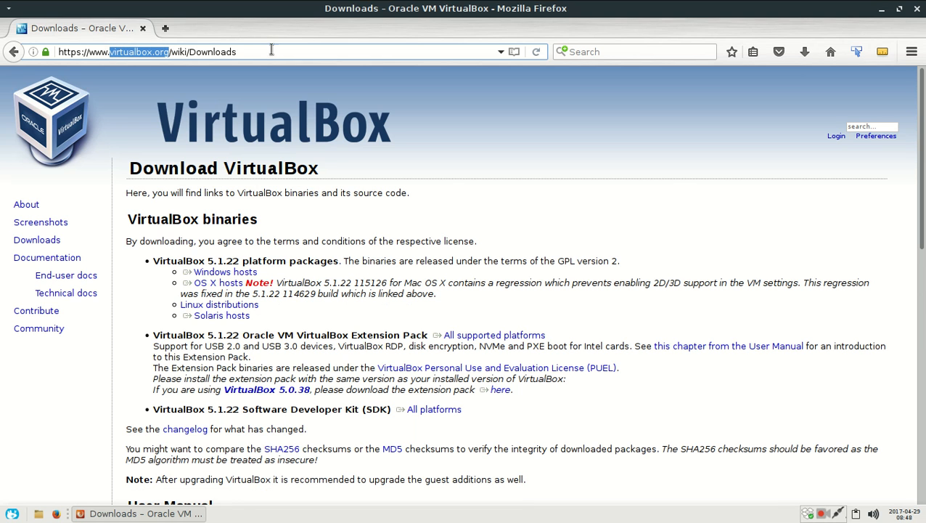
pyautogui.click(209, 272)
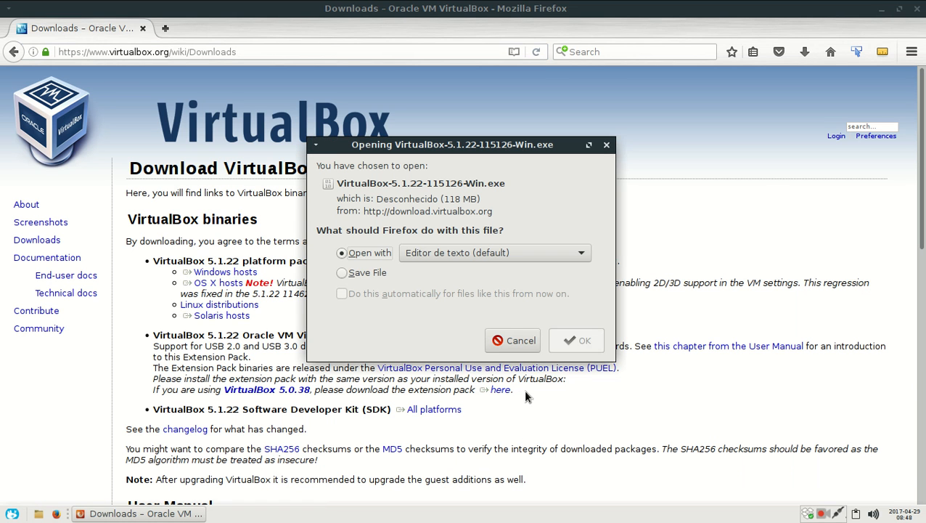
pyautogui.click(362, 272)
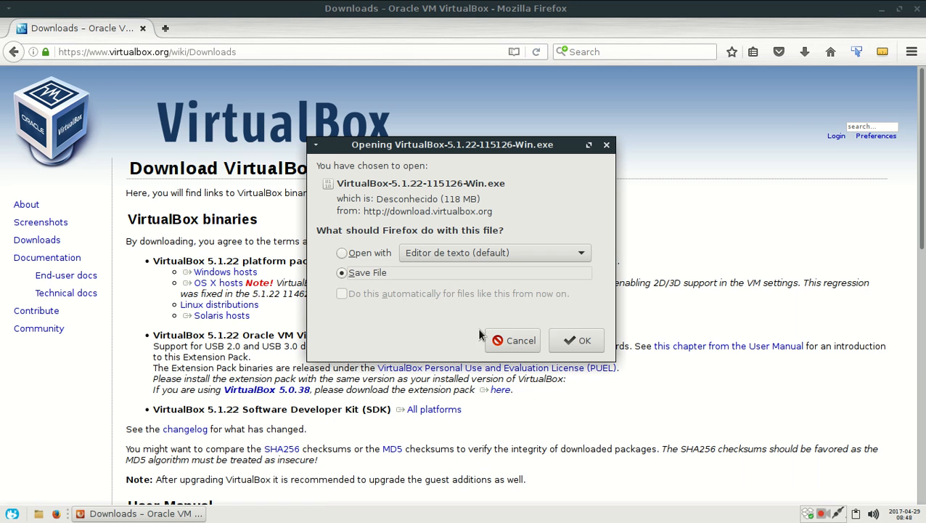
pyautogui.click(606, 146)
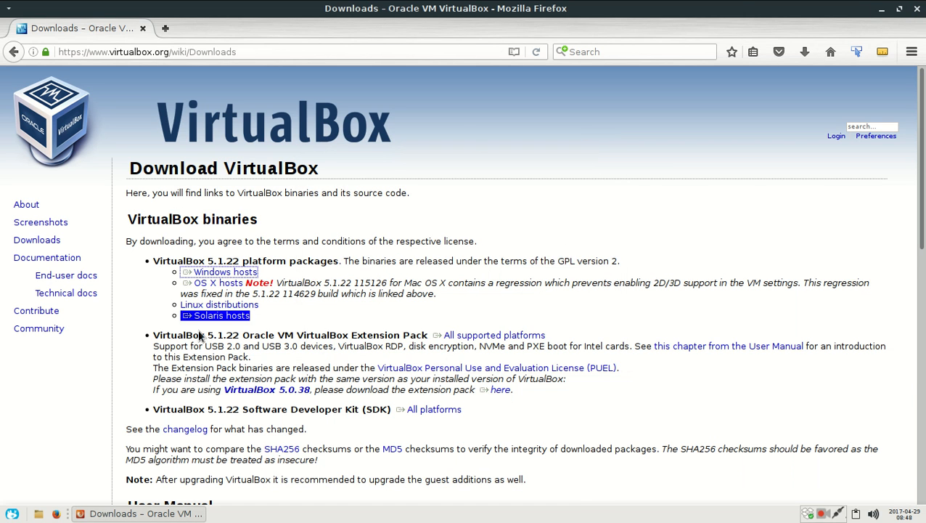
# Step: Download the VirtualBox 5.1.22 Oracle VM VirtualBox Extension Pack for all supported platforms, saving the file to disk
pyautogui.scroll(-2, 175, 366)
pyautogui.scroll(-2, 173, 362)
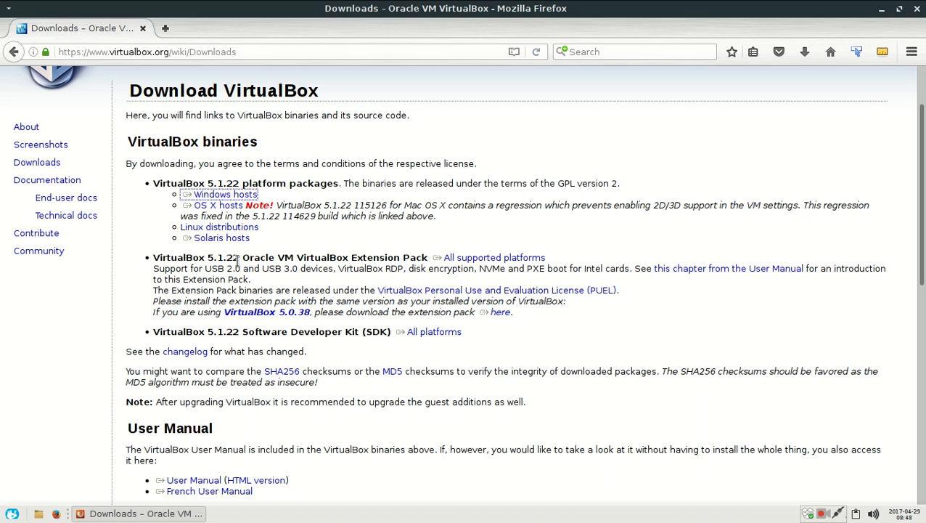
pyautogui.click(468, 261)
pyautogui.click(373, 273)
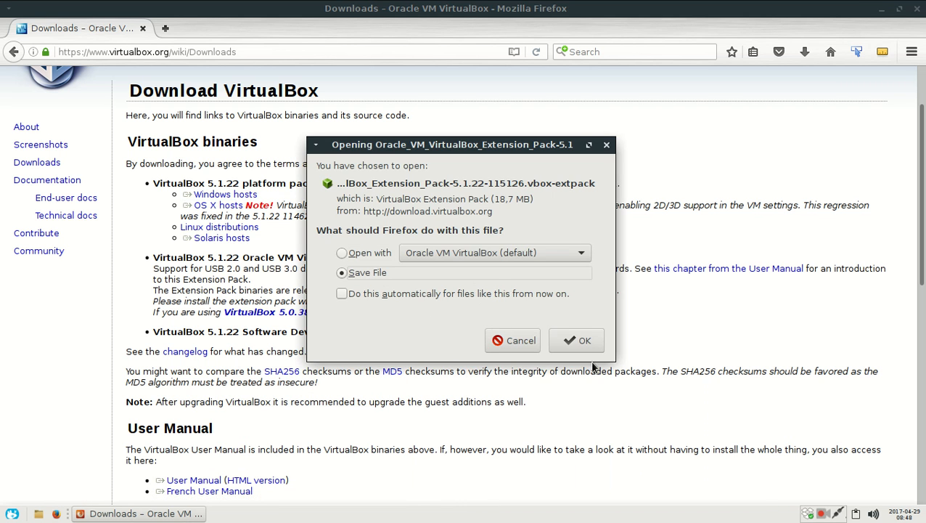
pyautogui.click(579, 341)
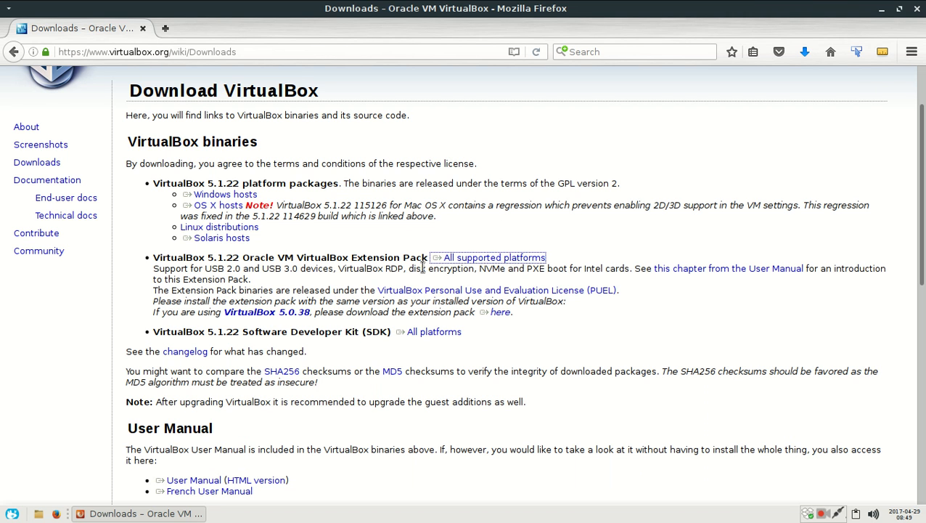
# Step: Minimize the browser and launch Oracle VM VirtualBox
pyautogui.click(882, 9)
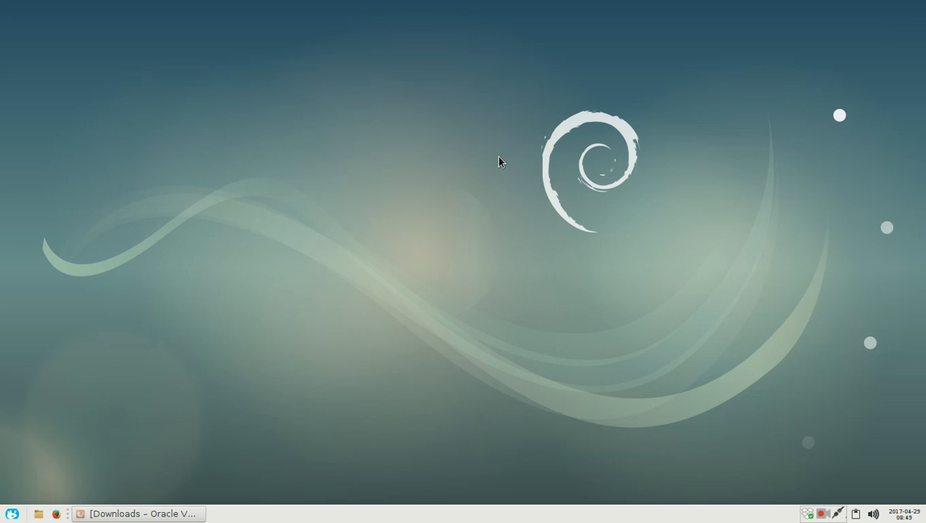
pyautogui.click(13, 514)
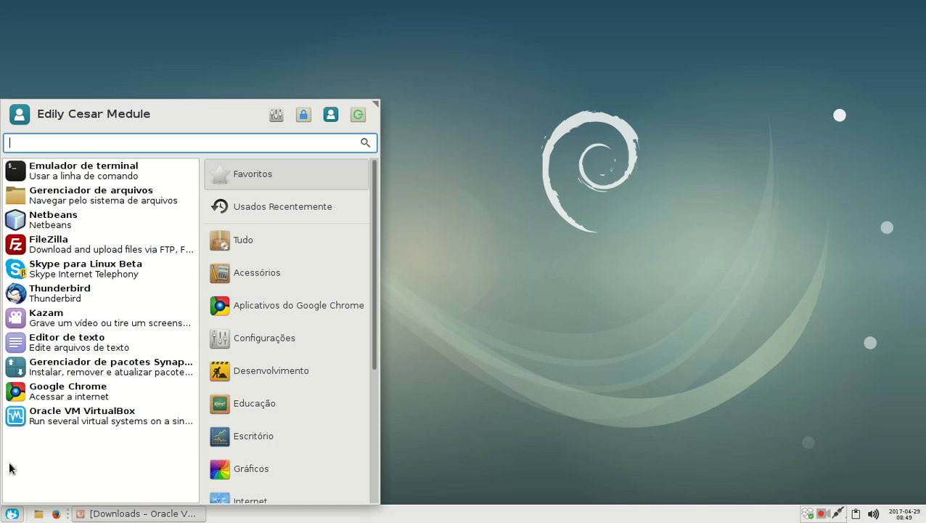
pyautogui.click(46, 422)
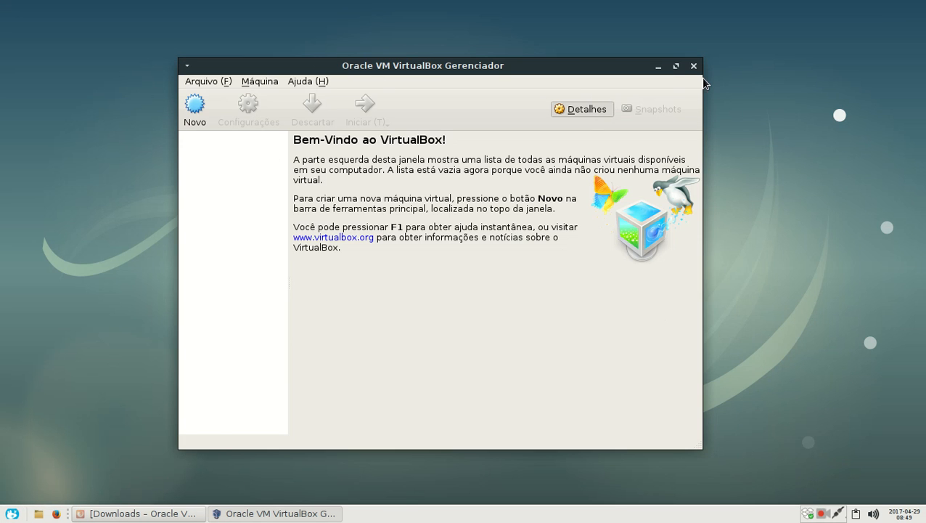
# Step: Open the file manager and browse to the /media/dados/iso/Windows/xp-sp2 folder holding the Windows XP installation image
pyautogui.click(39, 513)
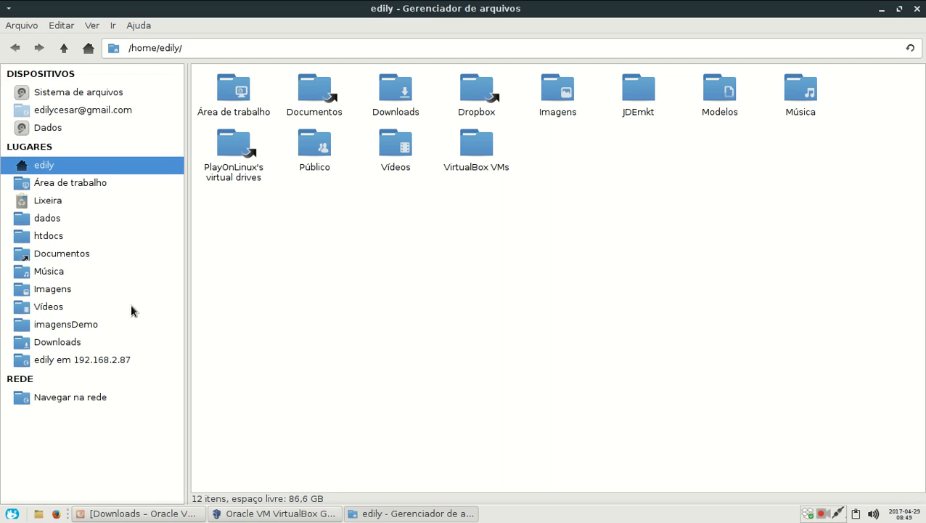
pyautogui.click(58, 220)
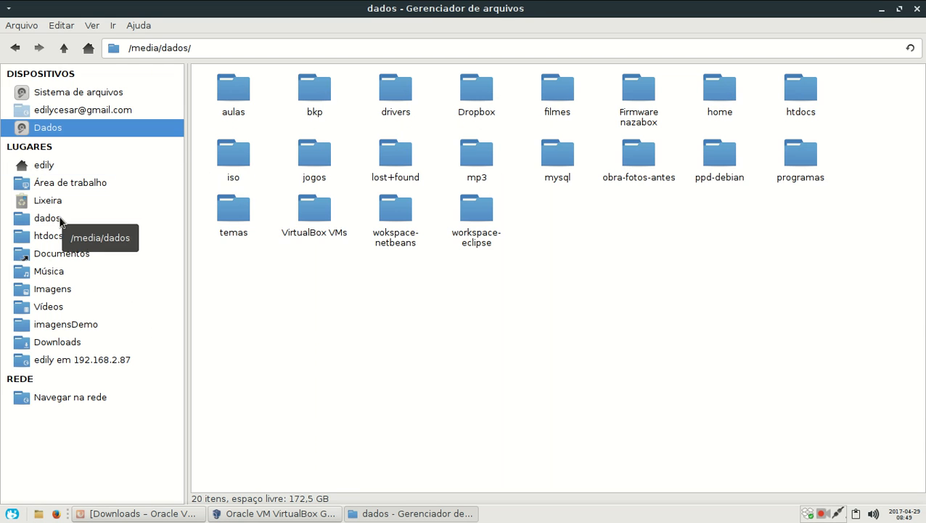
pyautogui.doubleClick(226, 156)
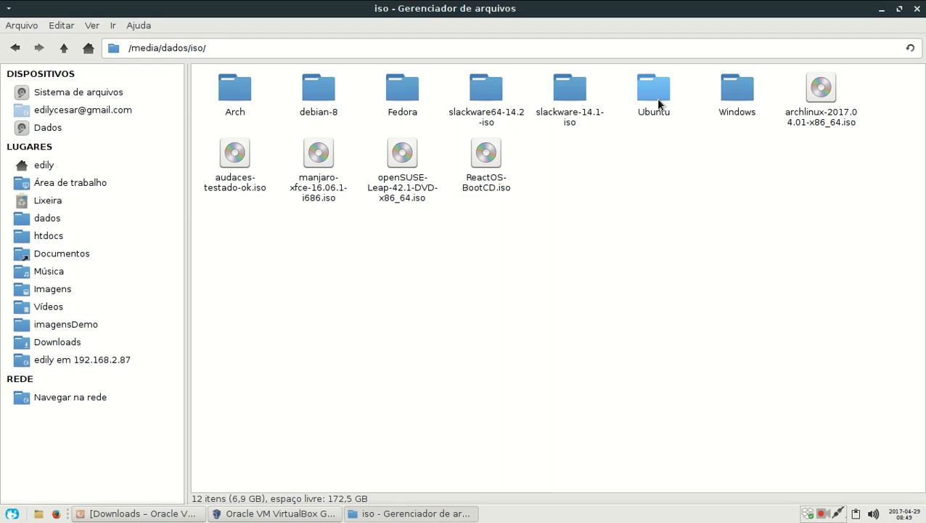
pyautogui.doubleClick(735, 106)
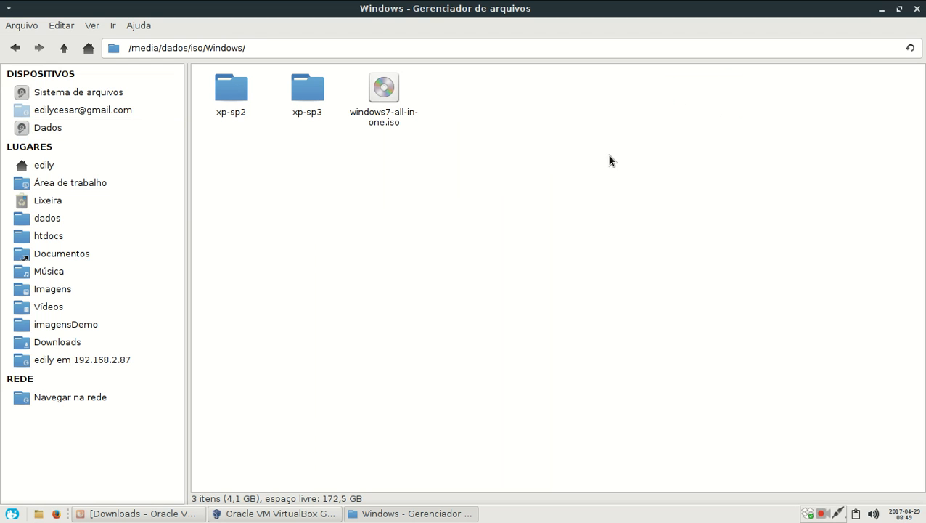
pyautogui.doubleClick(227, 116)
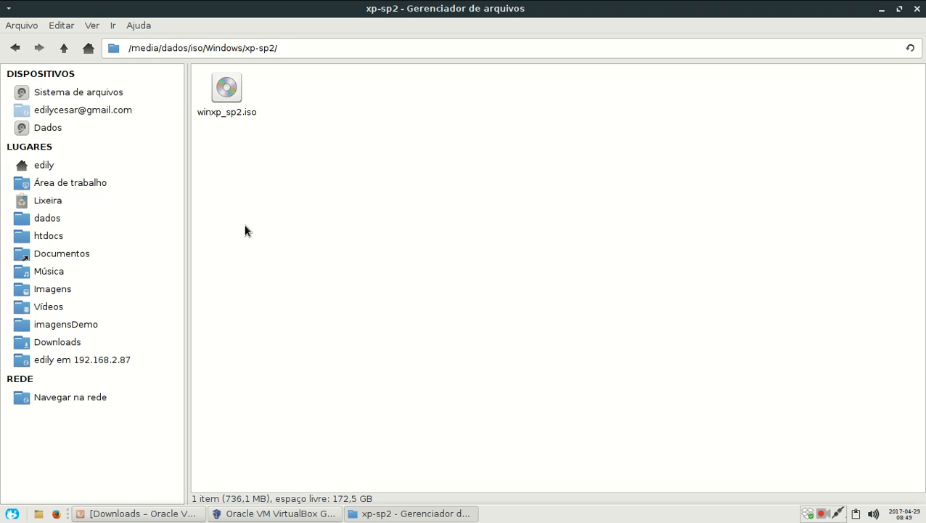
pyautogui.moveTo(303, 151); pyautogui.dragTo(187, 58)
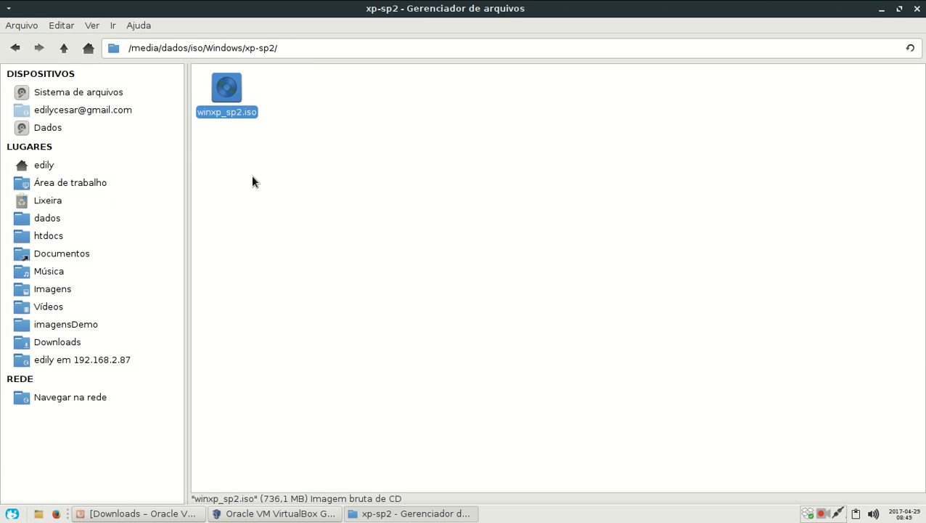
pyautogui.click(251, 174)
pyautogui.moveTo(304, 155); pyautogui.dragTo(166, 60)
pyautogui.click(221, 189)
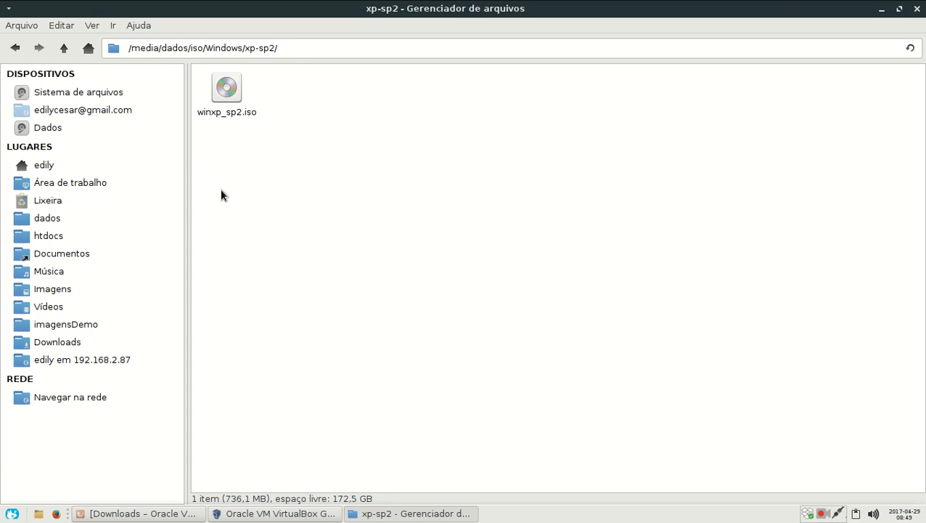
pyautogui.moveTo(274, 150); pyautogui.dragTo(169, 73)
pyautogui.click(242, 145)
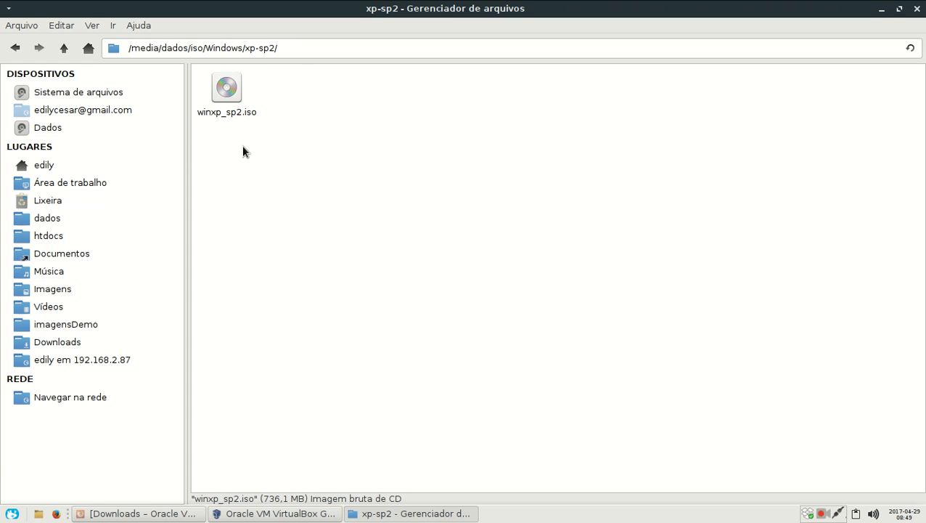
pyautogui.moveTo(279, 139); pyautogui.dragTo(188, 114)
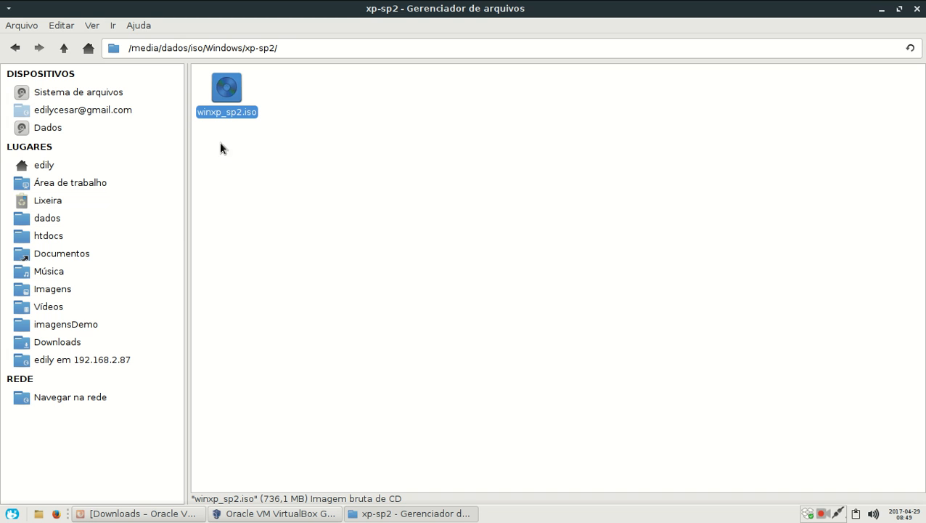
pyautogui.click(284, 139)
pyautogui.moveTo(273, 141); pyautogui.dragTo(213, 119)
pyautogui.click(270, 137)
pyautogui.click(257, 140)
pyautogui.moveTo(276, 136); pyautogui.dragTo(164, 52)
pyautogui.moveTo(270, 135); pyautogui.dragTo(180, 61)
pyautogui.click(281, 131)
pyautogui.moveTo(282, 131); pyautogui.dragTo(168, 49)
pyautogui.moveTo(264, 136); pyautogui.dragTo(181, 54)
pyautogui.moveTo(264, 127); pyautogui.dragTo(169, 49)
pyautogui.click(259, 131)
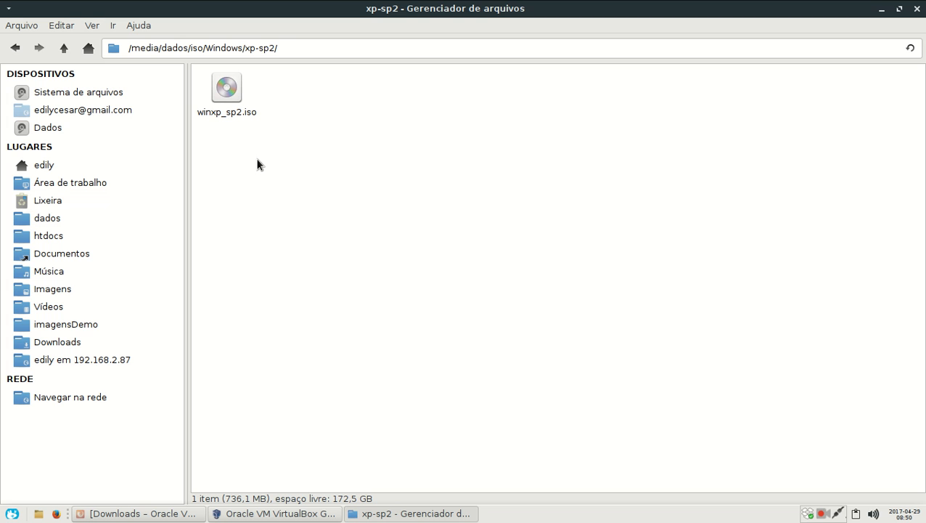
pyautogui.moveTo(281, 129); pyautogui.dragTo(159, 35)
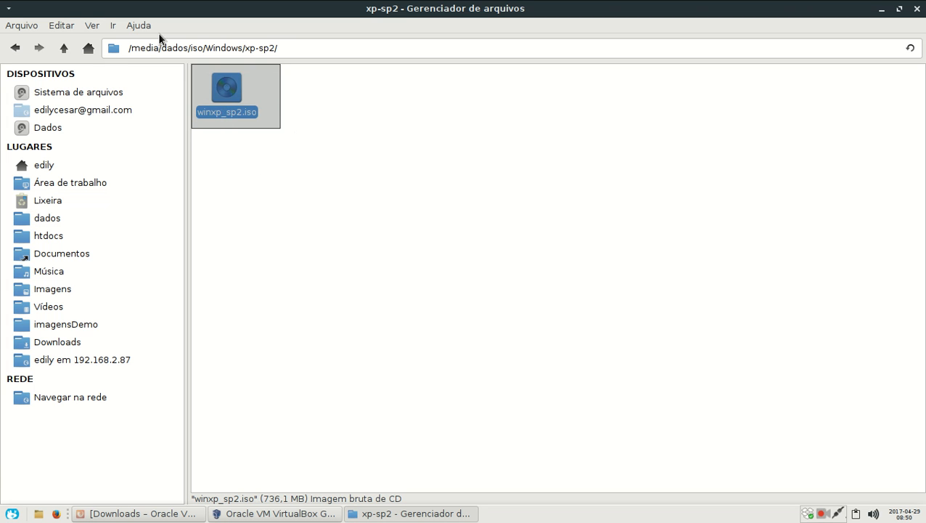
pyautogui.click(268, 127)
pyautogui.moveTo(273, 121); pyautogui.dragTo(165, 65)
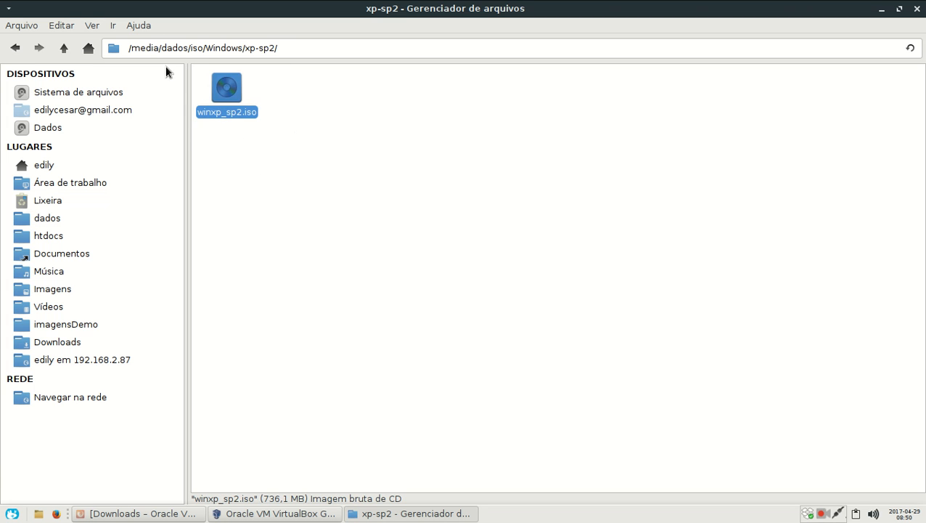
pyautogui.click(266, 135)
pyautogui.moveTo(268, 130); pyautogui.dragTo(181, 64)
pyautogui.click(271, 139)
pyautogui.moveTo(270, 139); pyautogui.dragTo(201, 83)
pyautogui.click(243, 137)
pyautogui.moveTo(273, 132); pyautogui.dragTo(183, 62)
pyautogui.moveTo(266, 143); pyautogui.dragTo(178, 79)
pyautogui.click(263, 142)
pyautogui.moveTo(262, 127); pyautogui.dragTo(172, 59)
pyautogui.moveTo(259, 130); pyautogui.dragTo(167, 69)
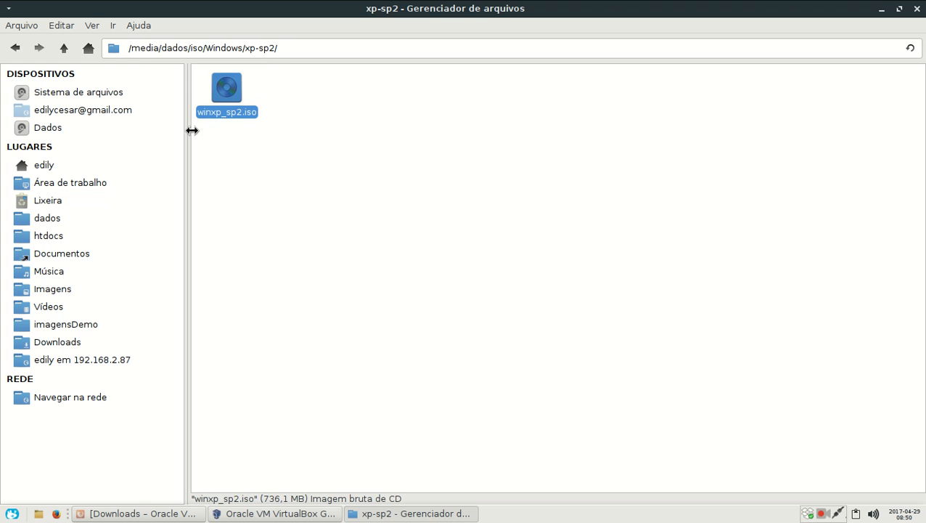
pyautogui.click(250, 136)
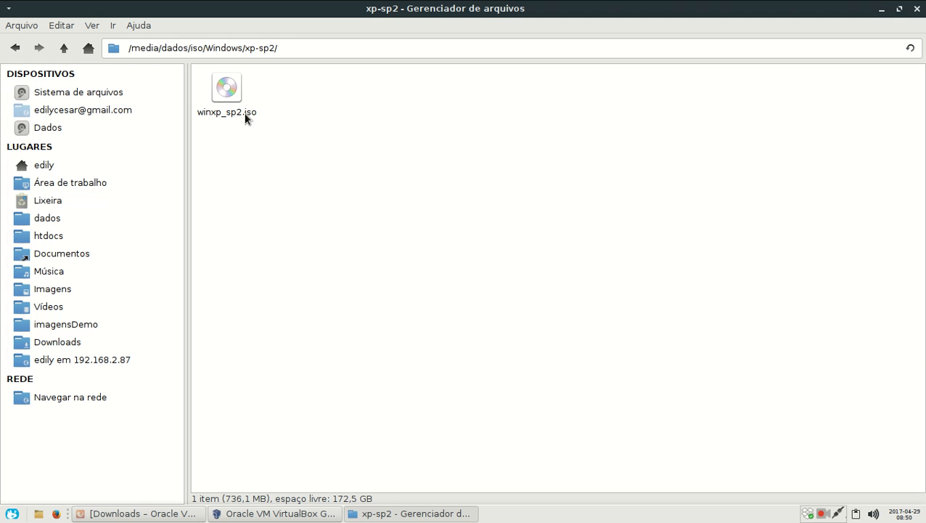
pyautogui.click(220, 113)
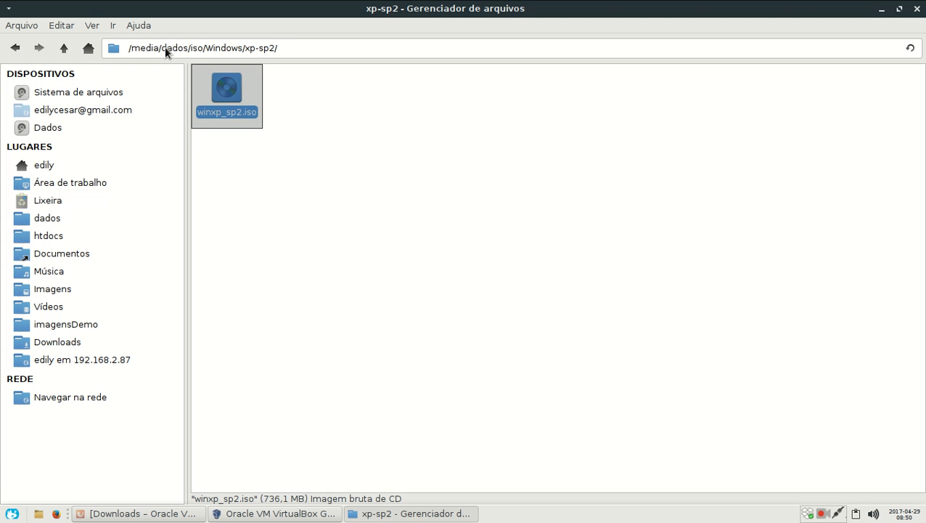
pyautogui.click(240, 129)
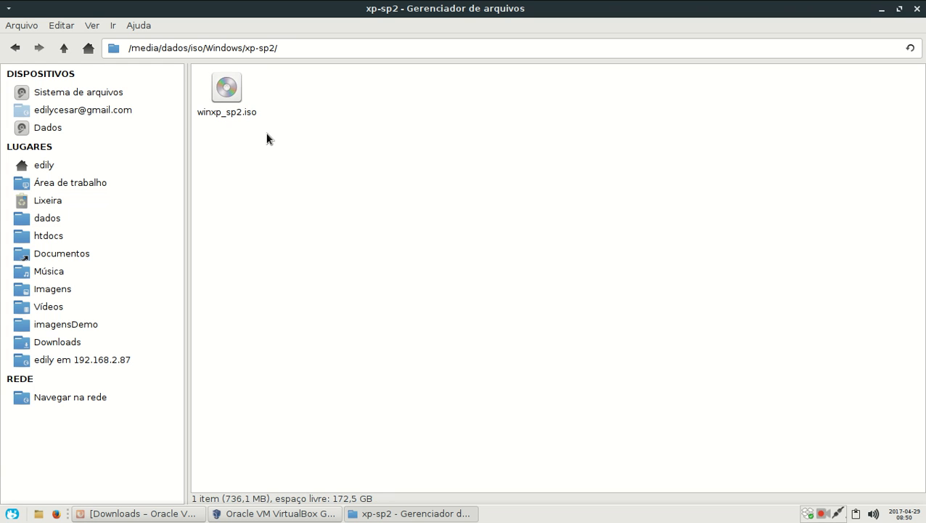
pyautogui.moveTo(259, 122); pyautogui.dragTo(192, 76)
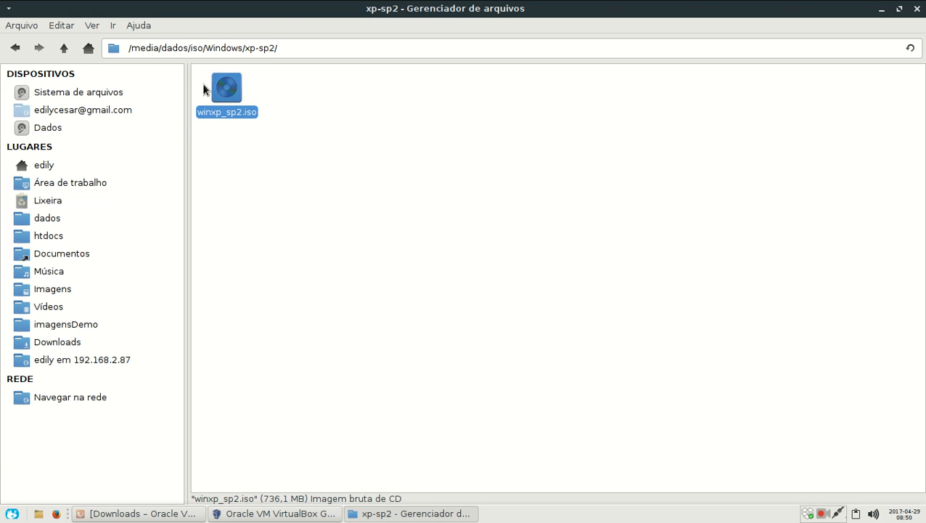
pyautogui.moveTo(263, 127); pyautogui.dragTo(188, 70)
pyautogui.click(269, 127)
pyautogui.moveTo(268, 122); pyautogui.dragTo(170, 63)
# Step: Return to the VirtualBox manager and define a new Microsoft Windows virtual machine named WinXP with version Windows XP (32-bit)
pyautogui.click(255, 515)
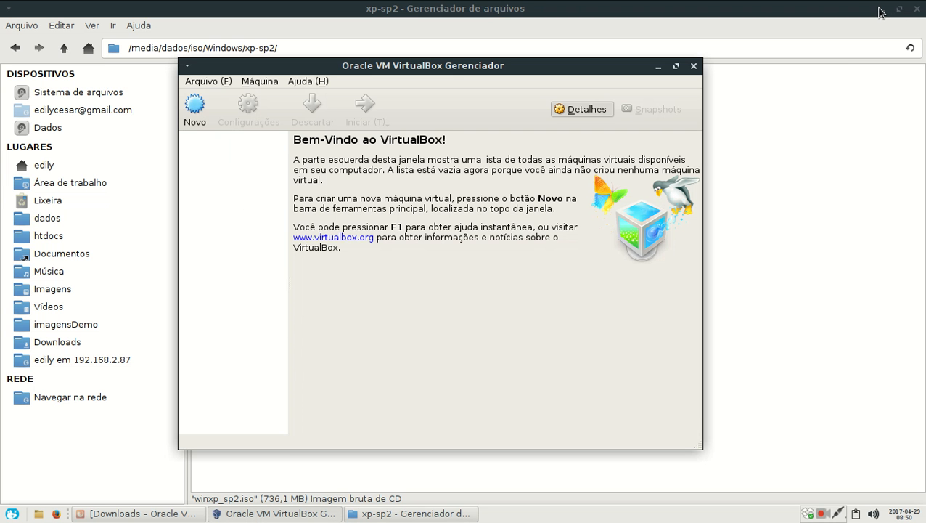
pyautogui.click(882, 8)
pyautogui.click(200, 115)
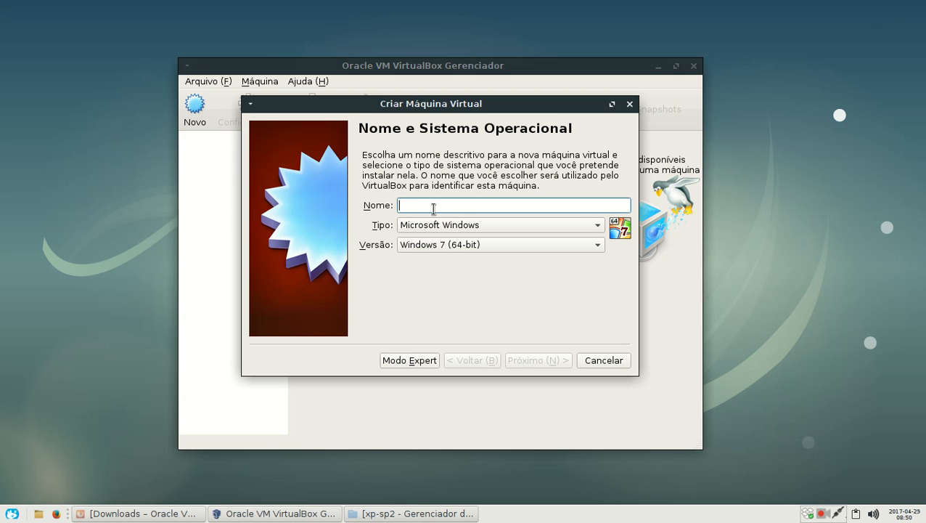
pyautogui.write('W')
pyautogui.press('BackSpace')
pyautogui.write('WinXP')
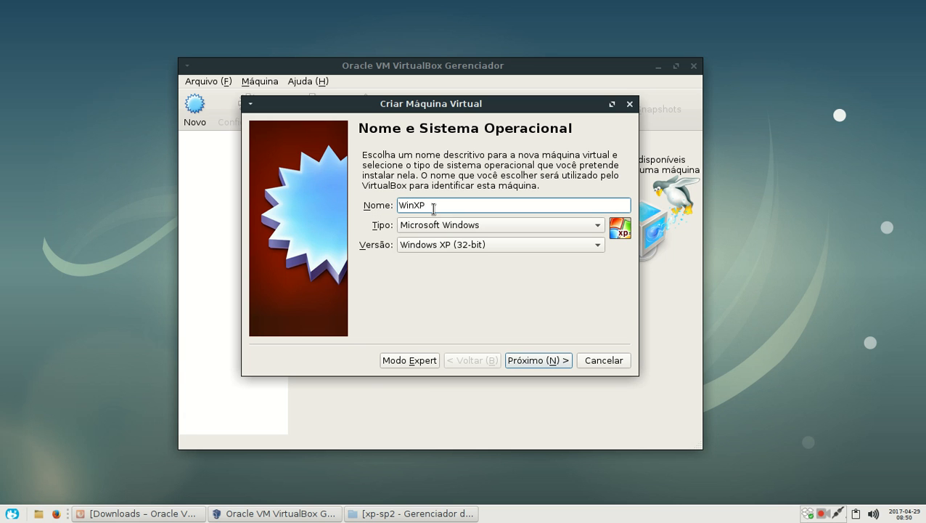
pyautogui.click(459, 243)
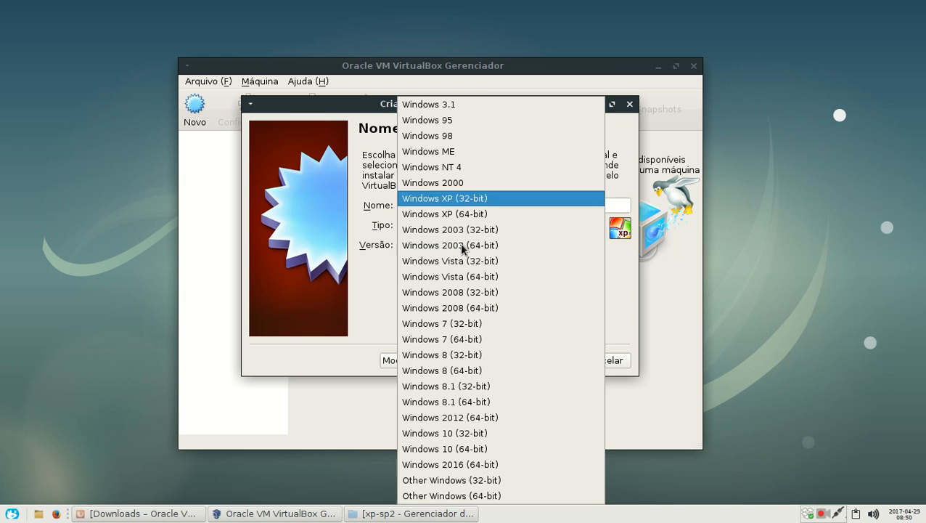
pyautogui.click(478, 199)
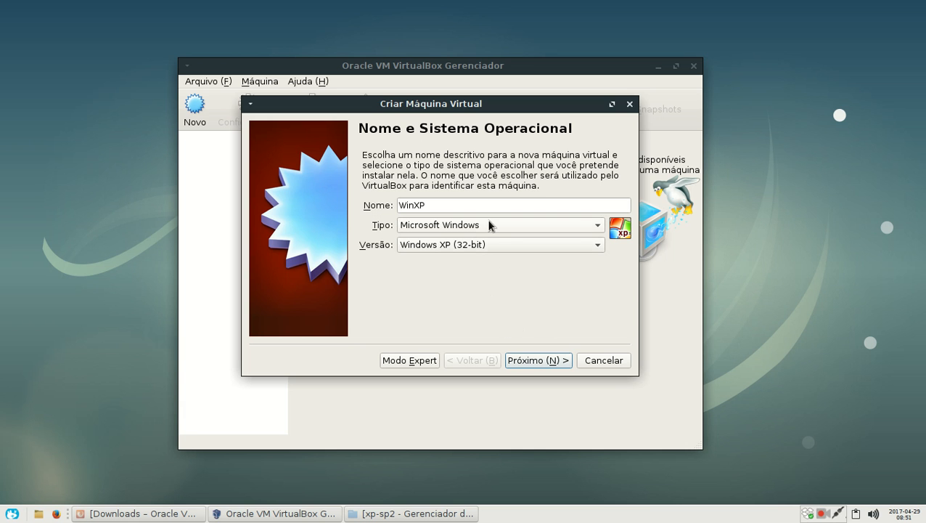
pyautogui.click(528, 360)
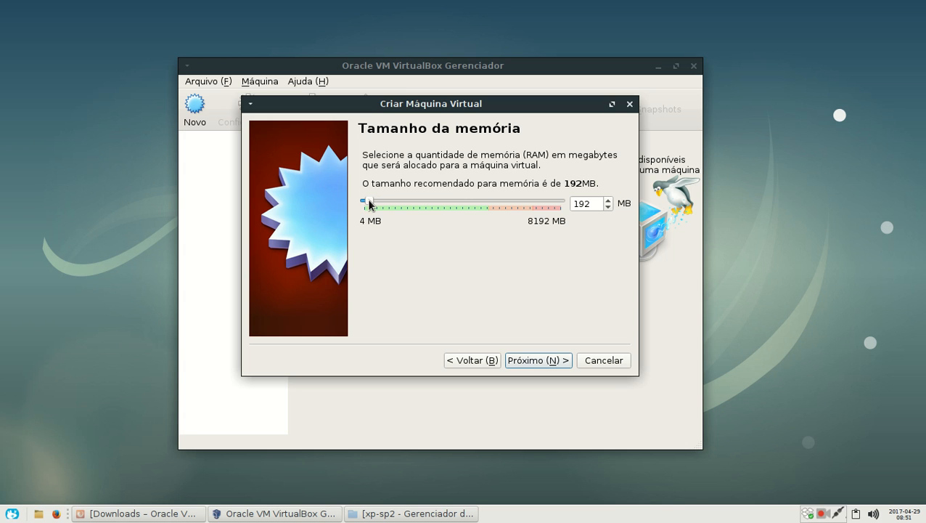
# Step: Set the virtual machine's memory size to 512 MB and proceed to the hard disk page
pyautogui.moveTo(370, 204)
pyautogui.mouseDown()
pyautogui.moveTo(385, 201)
pyautogui.moveTo(377, 201)
pyautogui.mouseUp()
pyautogui.moveTo(374, 197); pyautogui.dragTo(560, 206)
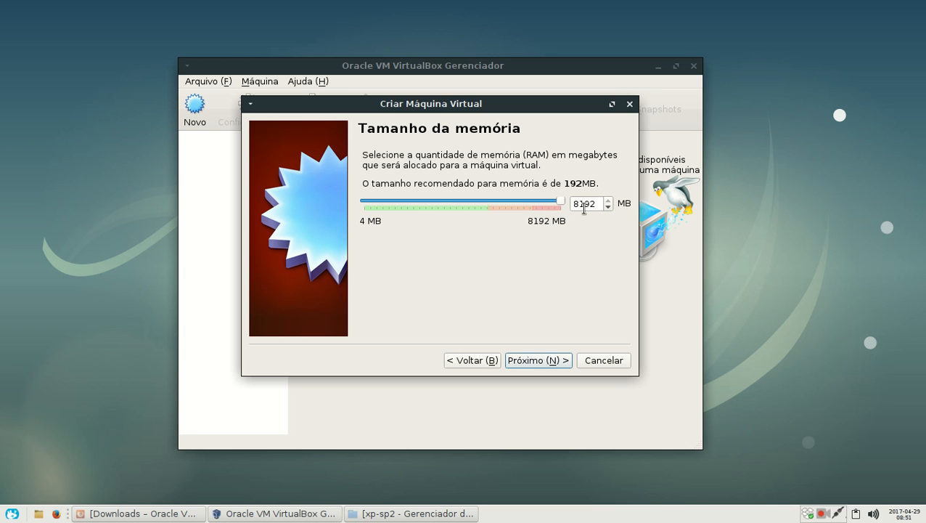
pyautogui.moveTo(560, 203); pyautogui.dragTo(375, 209)
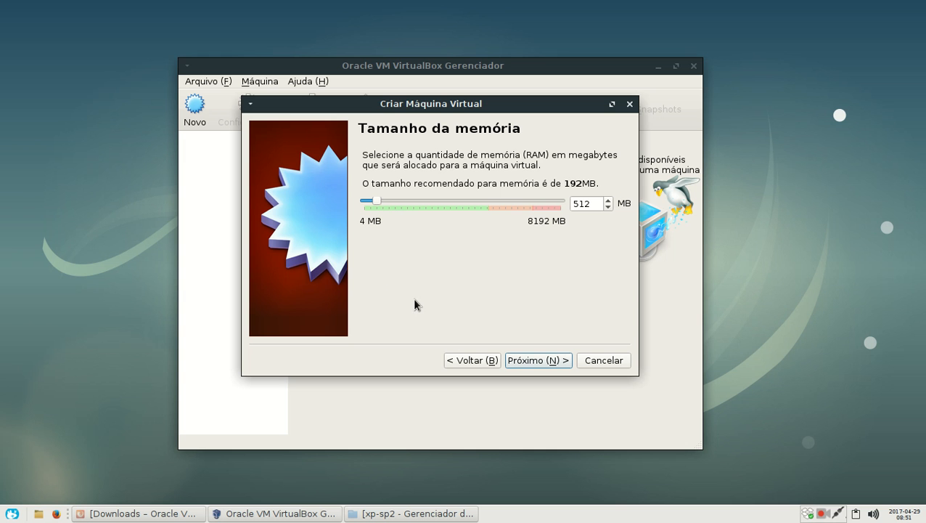
pyautogui.click(523, 361)
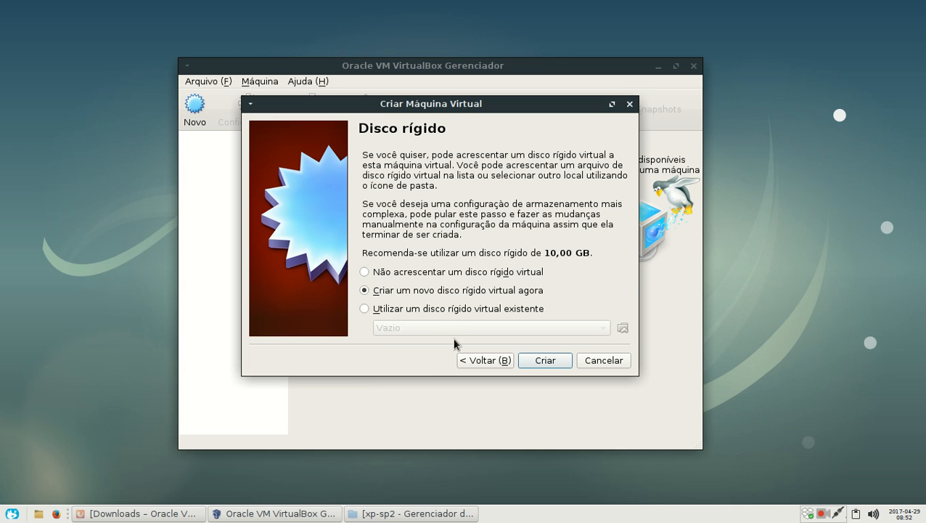
# Step: Choose to create a new virtual hard disk now, using the VDI format and dynamically allocated storage
pyautogui.click(364, 308)
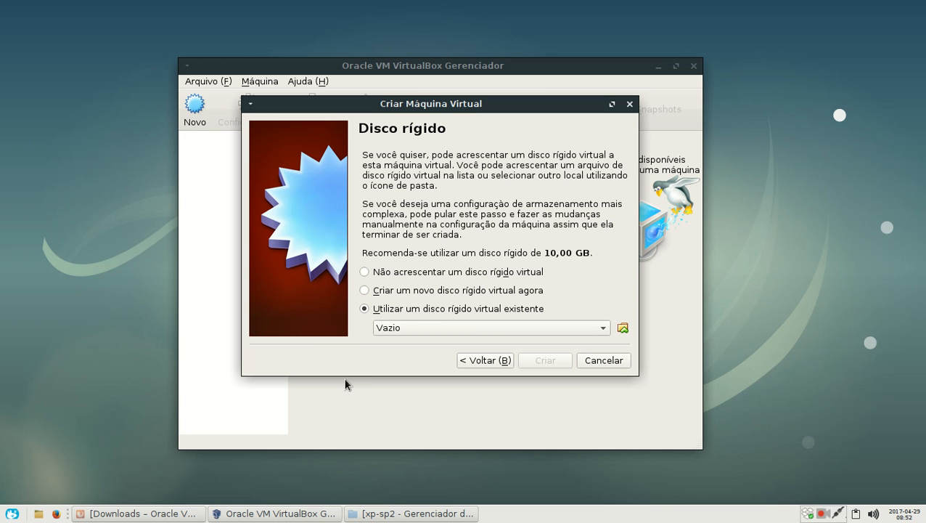
pyautogui.click(365, 291)
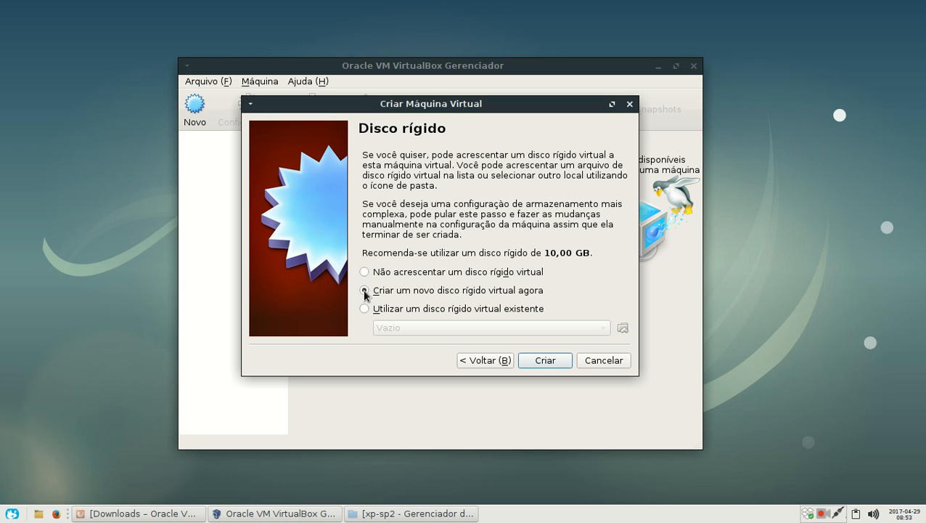
pyautogui.click(537, 360)
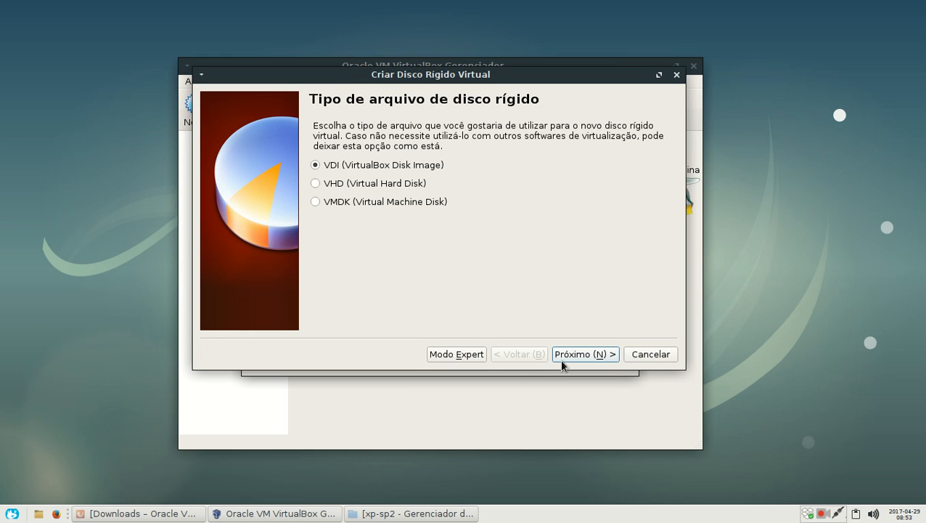
pyautogui.click(581, 357)
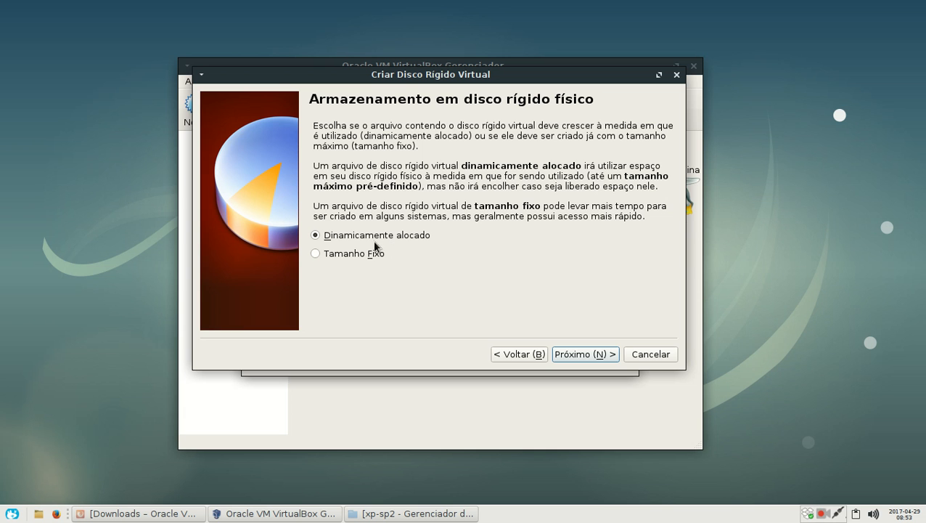
pyautogui.click(572, 350)
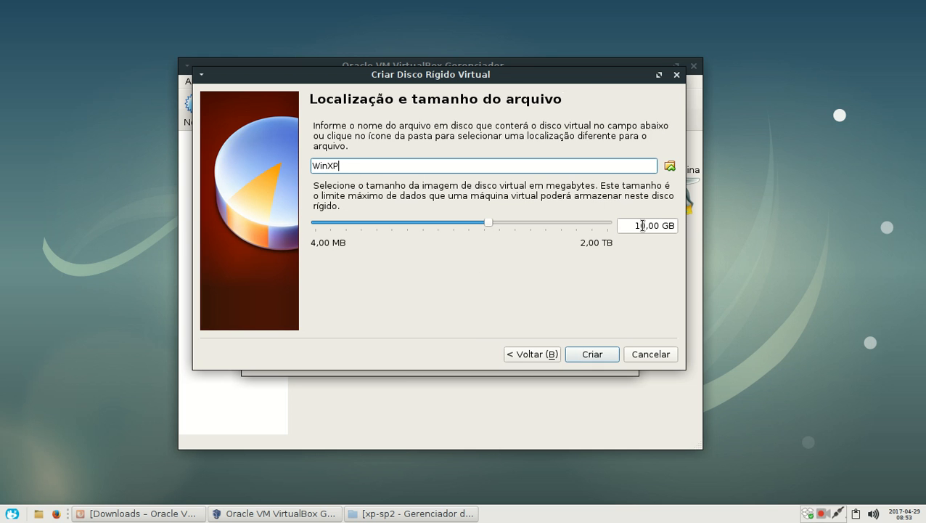
# Step: Browse to the /media/dados/VirtualBox VMs/winxp folder as the location for the new virtual disk file
pyautogui.moveTo(631, 225); pyautogui.dragTo(678, 225)
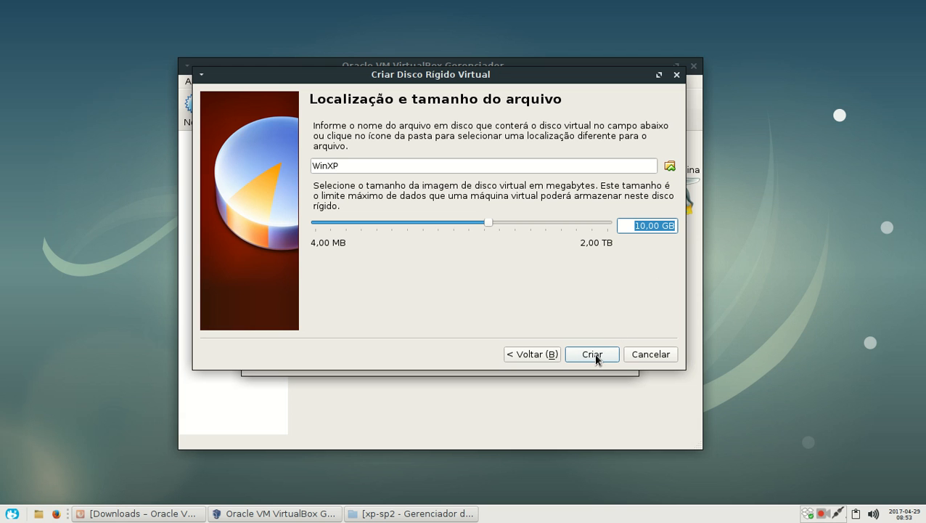
pyautogui.click(671, 166)
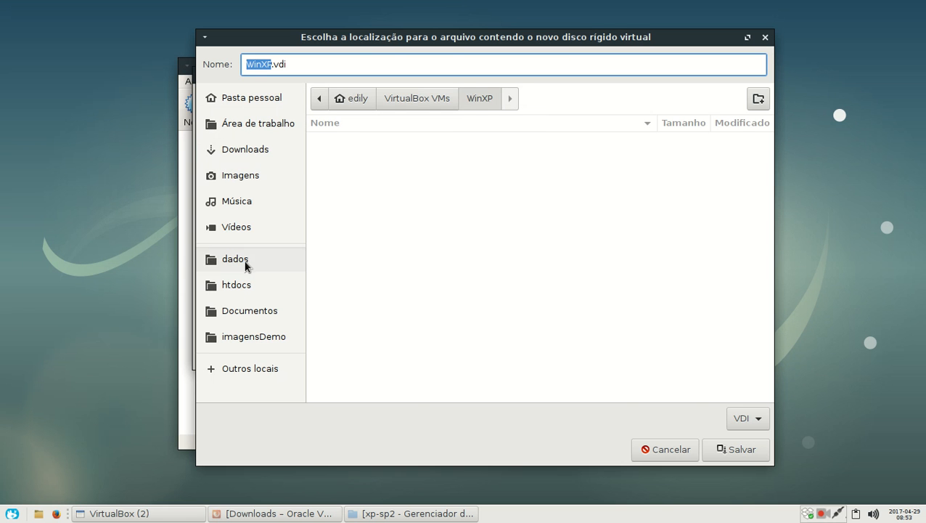
pyautogui.click(245, 261)
pyautogui.scroll(-1, 399, 283)
pyautogui.click(395, 367)
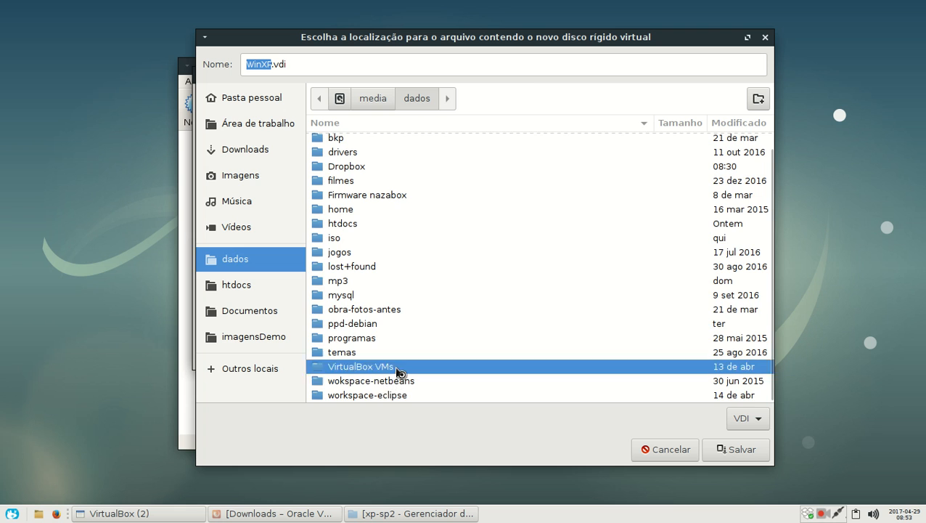
pyautogui.doubleClick(395, 366)
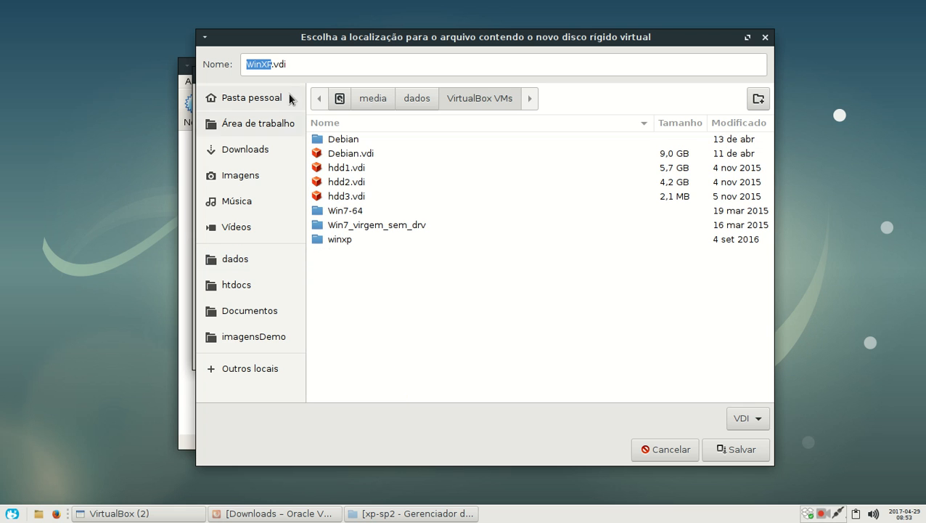
pyautogui.click(272, 64)
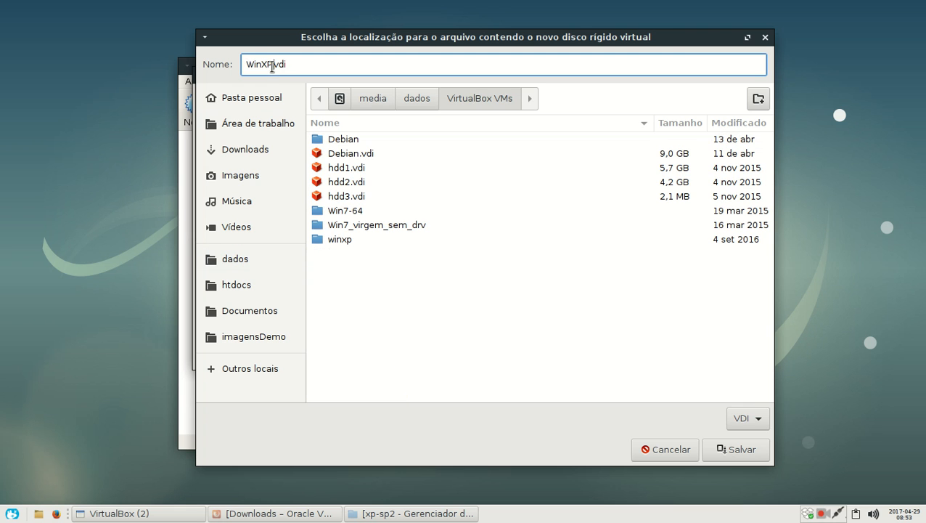
pyautogui.doubleClick(336, 236)
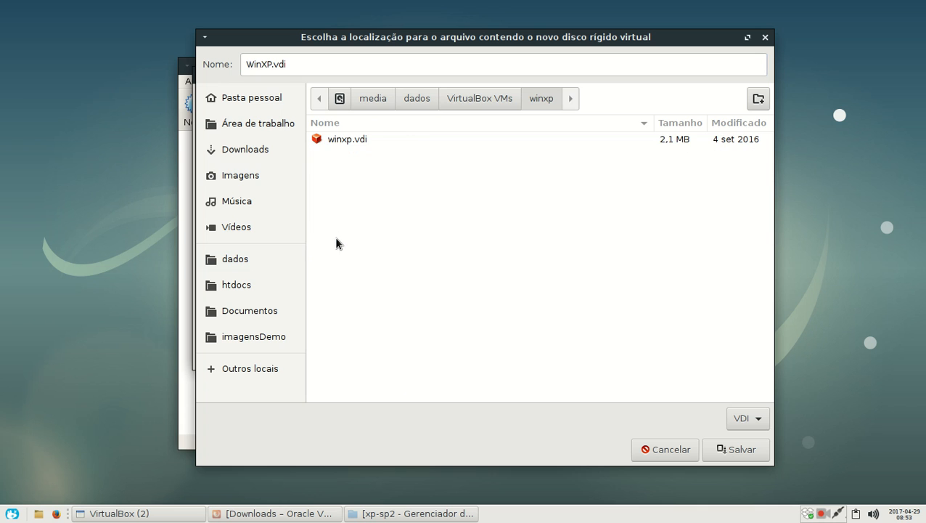
# Step: Name the virtual disk file win.vdi and accept the chosen location
pyautogui.click(270, 64)
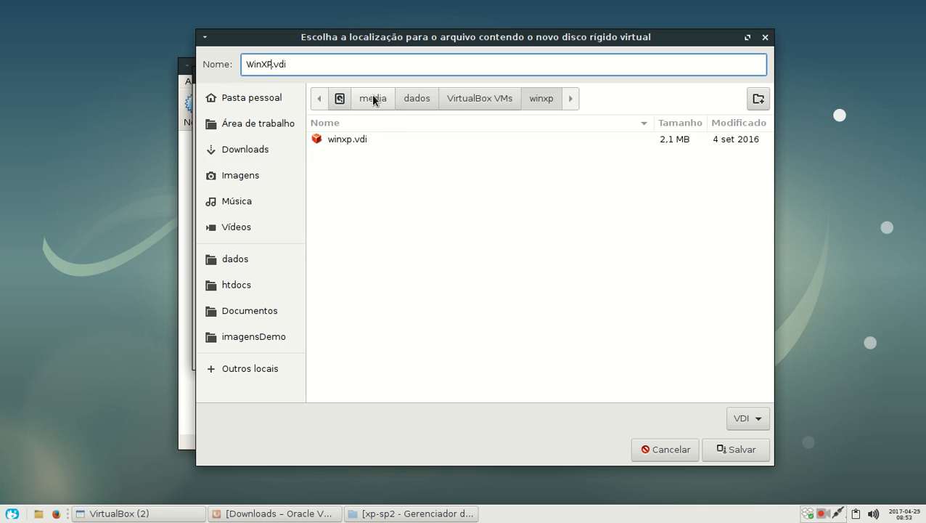
pyautogui.press('BackSpace')
pyautogui.press('BackSpace')
pyautogui.press('BackSpace')
pyautogui.press('BackSpace')
pyautogui.press('BackSpace')
pyautogui.write('win')
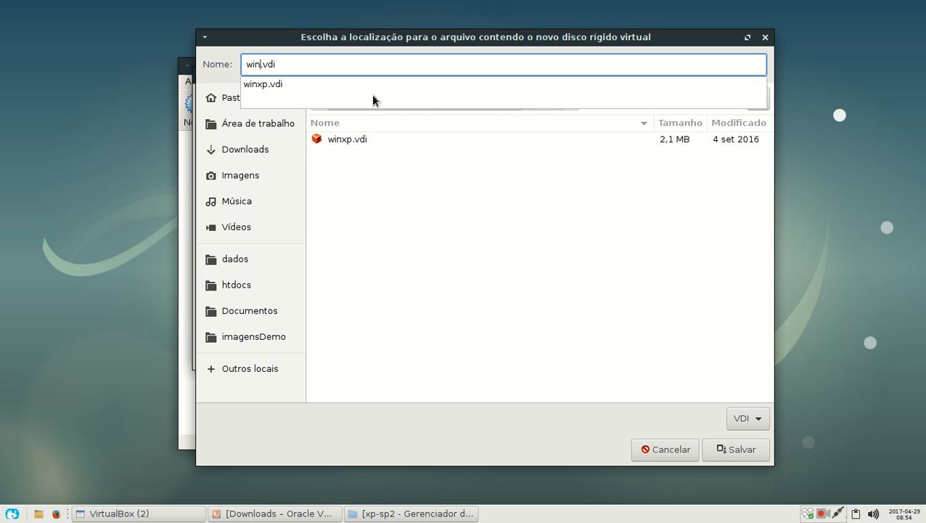
pyautogui.press('Down')
pyautogui.press('Escape')
pyautogui.press('Return')
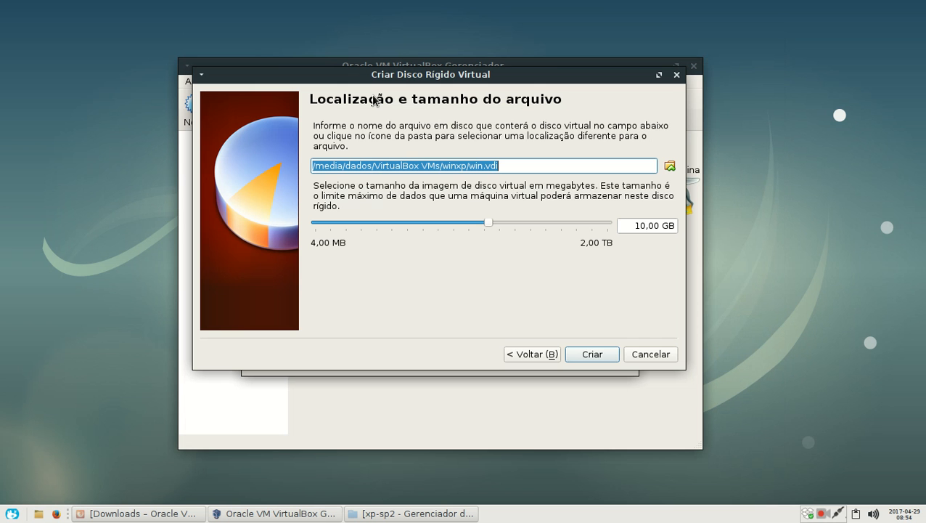
# Step: Rename the virtual disk file as winxp_sp2.vdi in the winxp folder and create the 10,00 GB disk
pyautogui.click(671, 169)
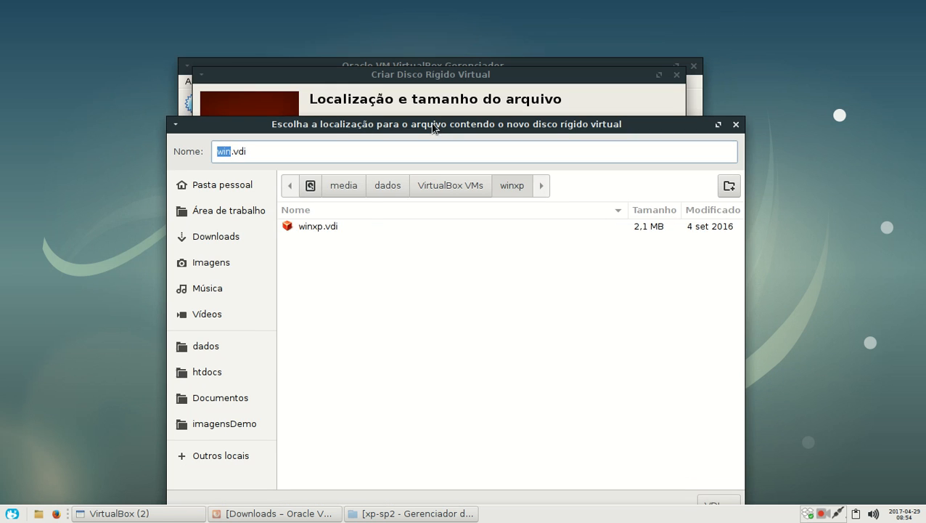
pyautogui.click(343, 225)
pyautogui.click(241, 152)
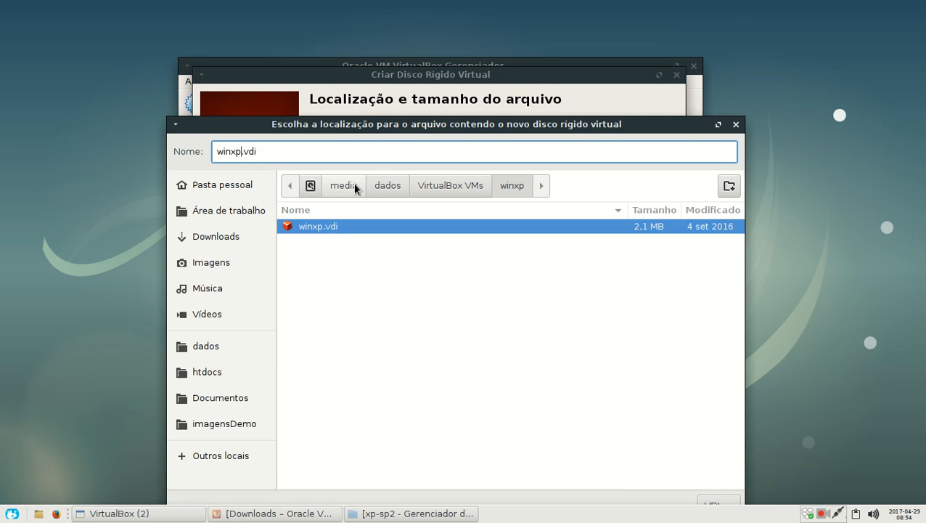
pyautogui.write('_')
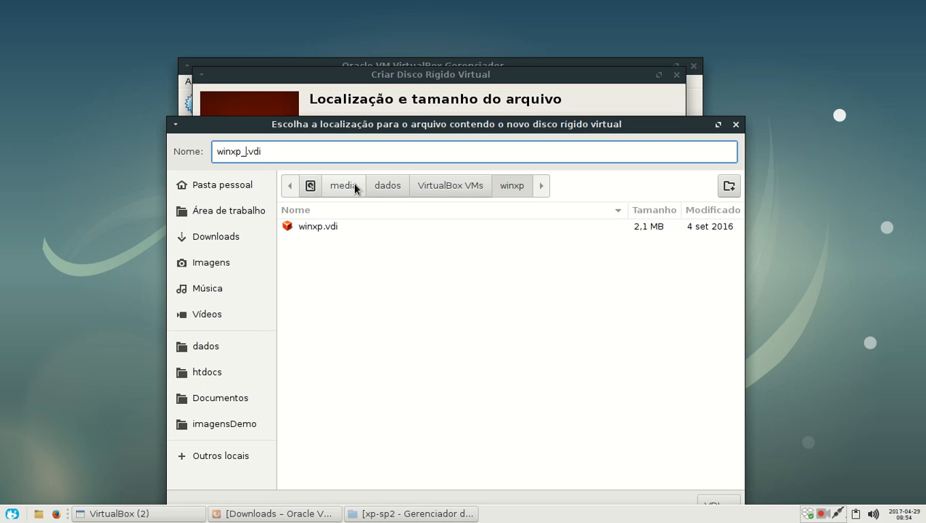
pyautogui.write('sp2')
pyautogui.press('Return')
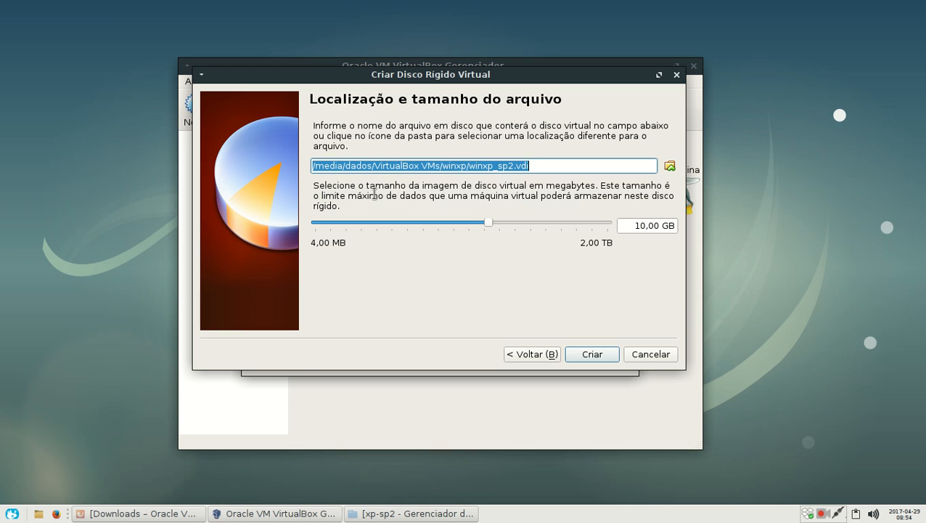
pyautogui.click(591, 354)
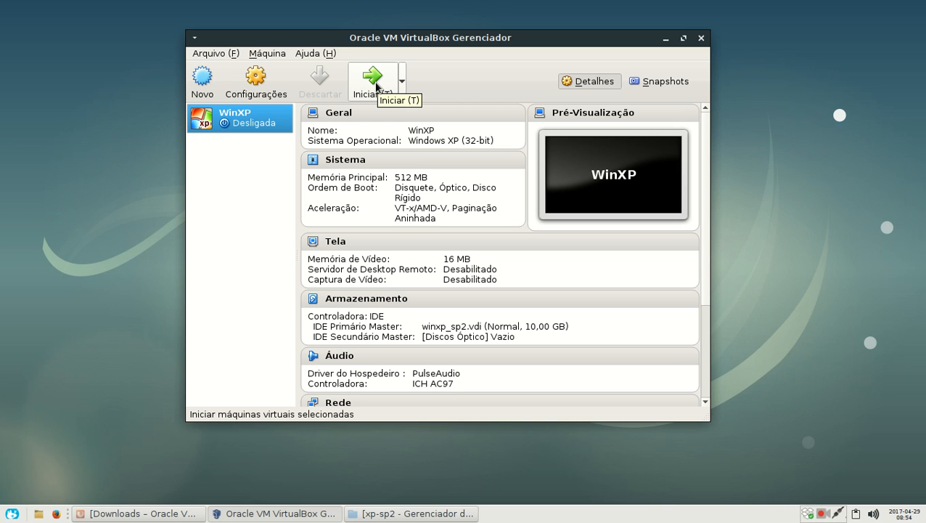
# Step: Start the WinXP virtual machine and dismiss the boot disk selection
pyautogui.click(376, 87)
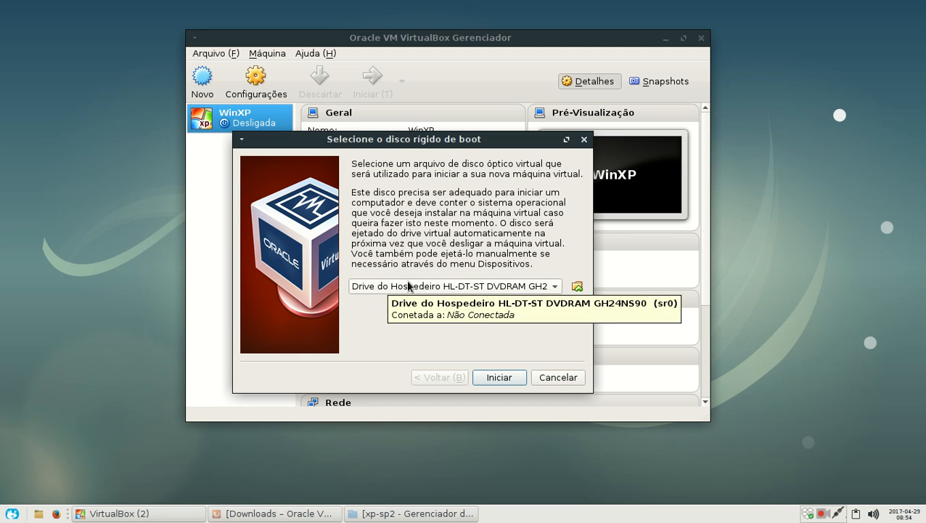
pyautogui.click(556, 377)
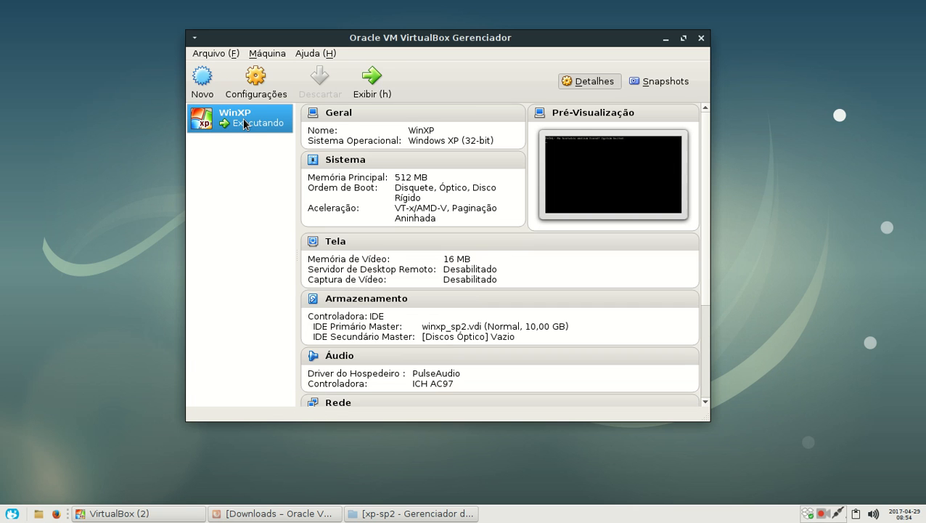
# Step: Open the storage settings of the WinXP machine and select its empty optical drive
pyautogui.click(251, 88)
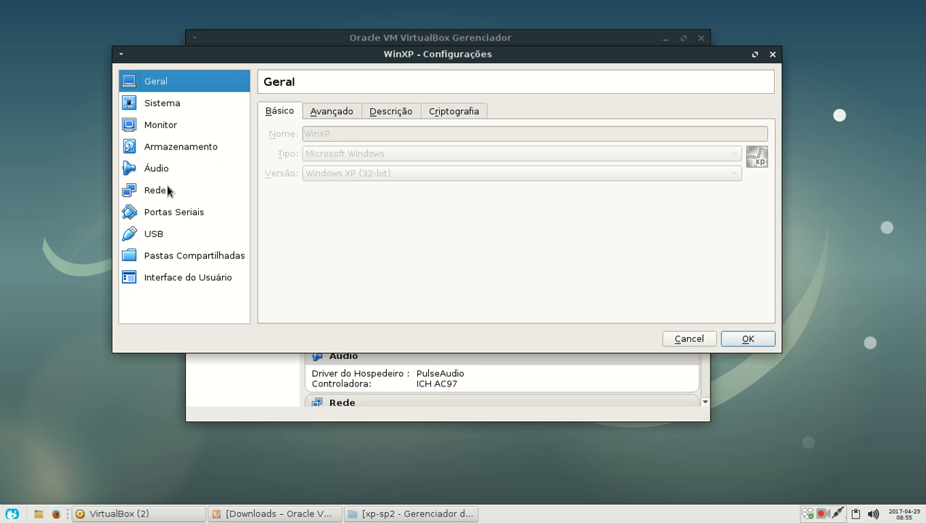
pyautogui.click(170, 147)
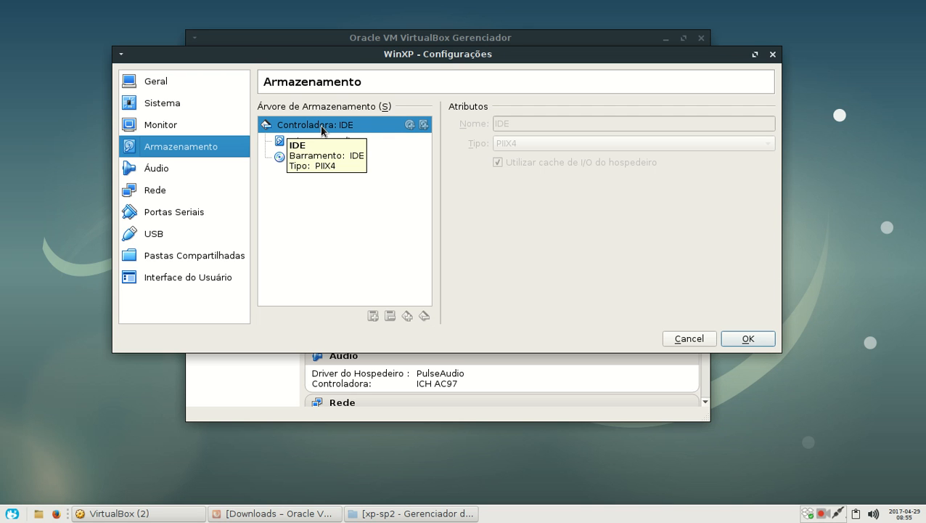
pyautogui.click(301, 141)
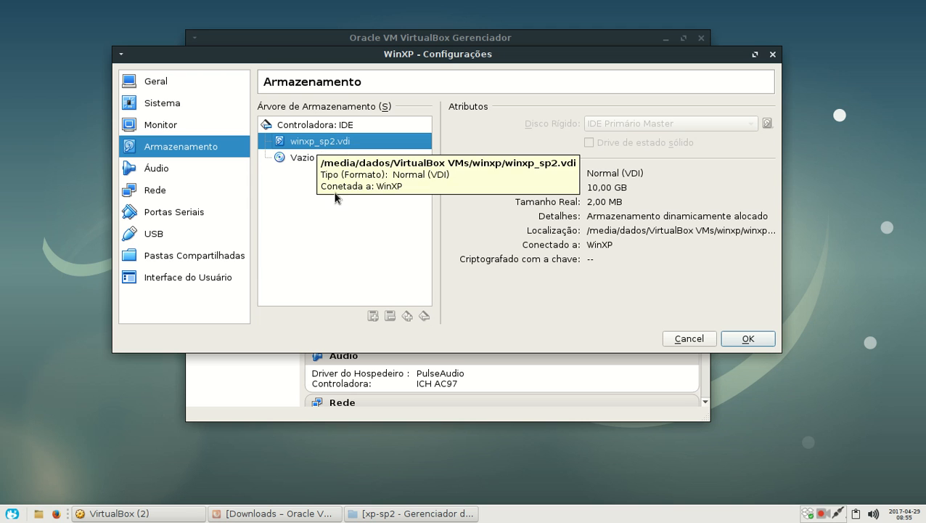
pyautogui.click(294, 158)
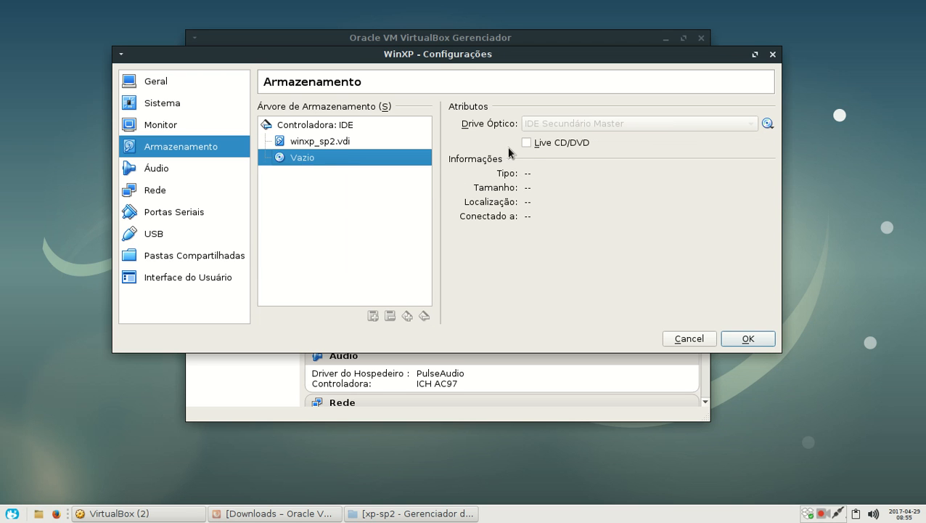
# Step: Toggle the Live CD/DVD option on and off, and assign the host drive HL-DT-ST DVDRAM GH24NS90 (sr0) to the optical drive
pyautogui.click(528, 143)
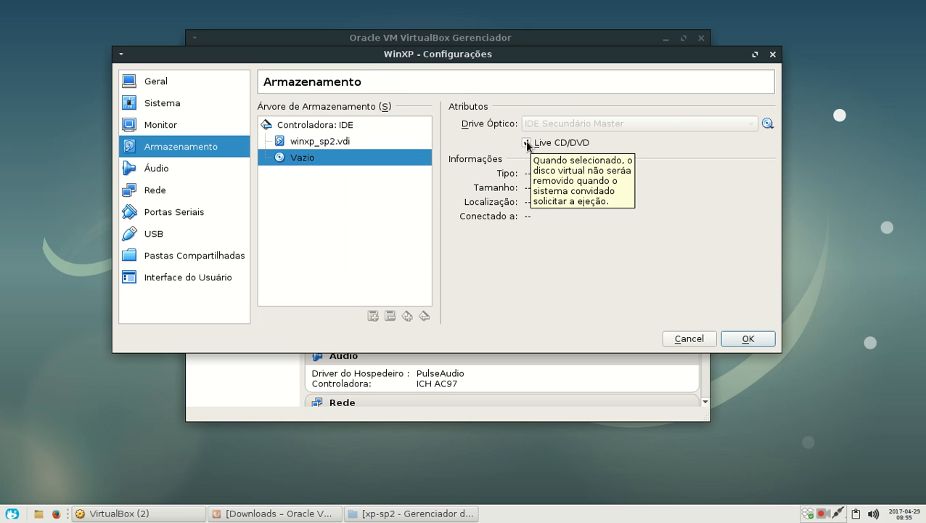
pyautogui.click(527, 143)
pyautogui.click(766, 124)
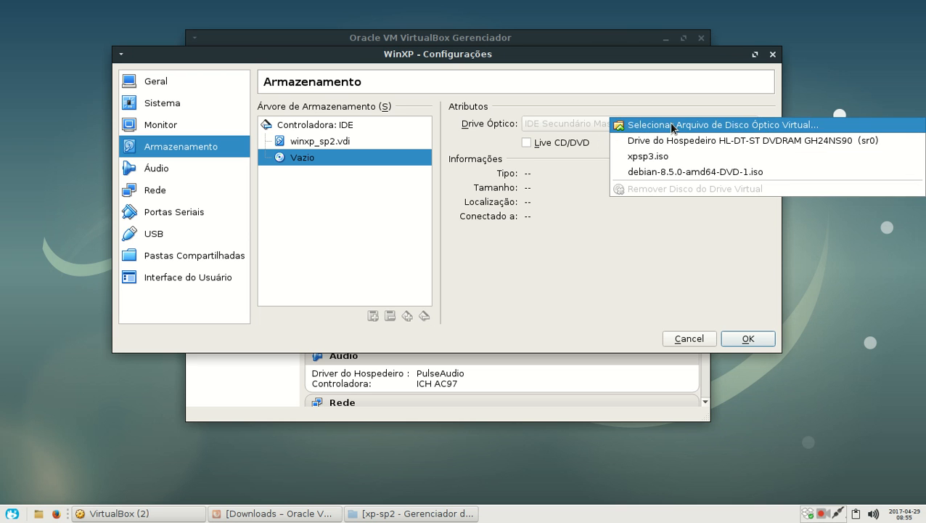
pyautogui.click(682, 140)
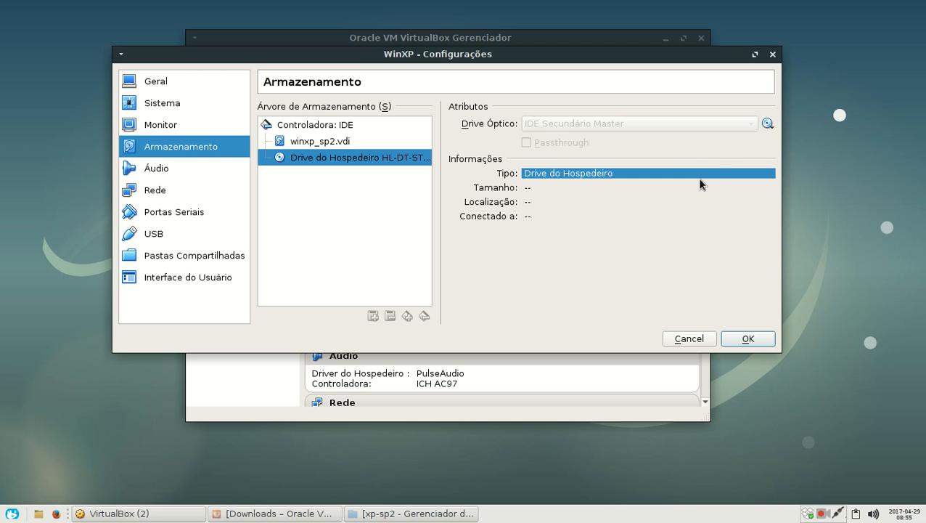
# Step: Attach the disk image winxp_sp2.iso from the xp-sp2 folder to the virtual optical drive
pyautogui.click(766, 124)
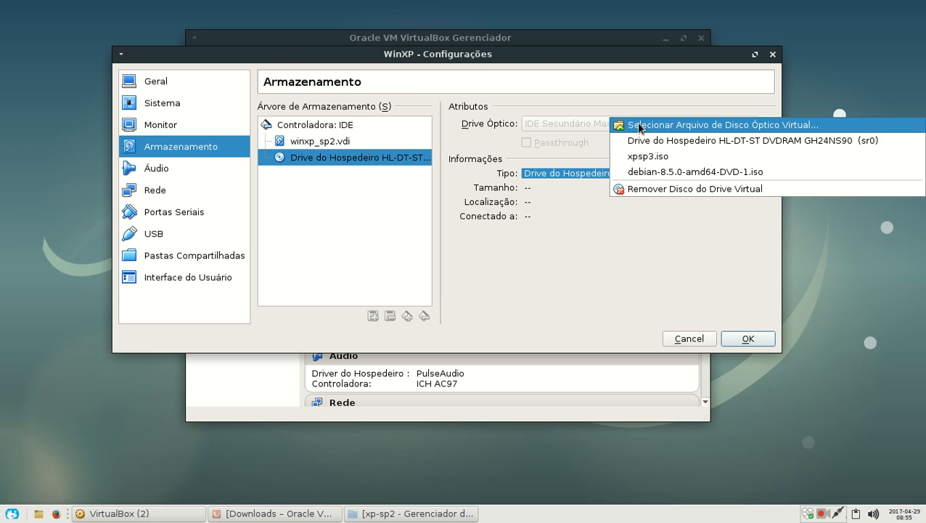
pyautogui.click(724, 125)
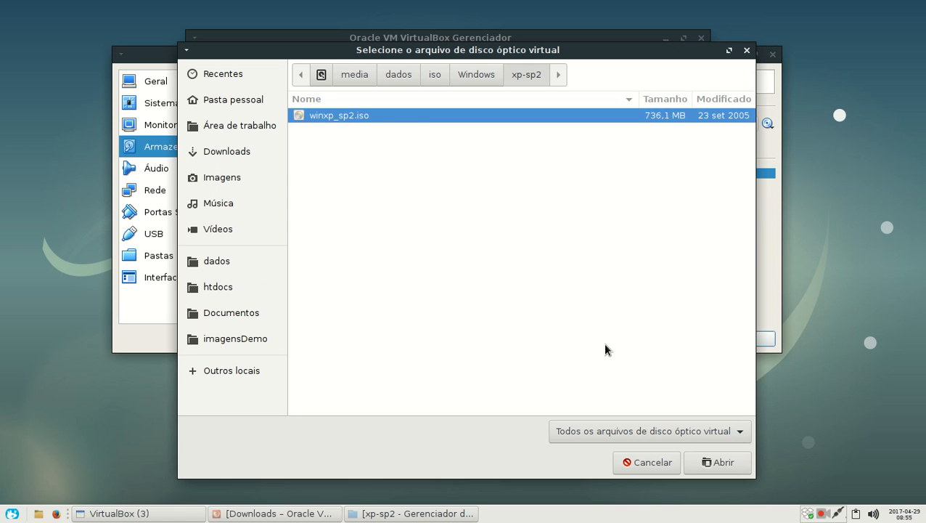
pyautogui.click(725, 463)
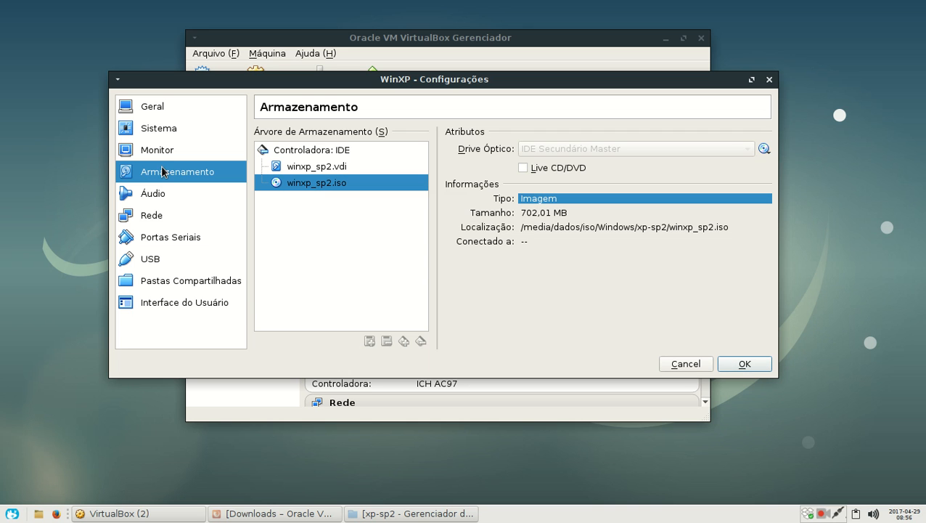
# Step: Set network adapter 1 to be connected as Placa em modo Bridge
pyautogui.click(162, 194)
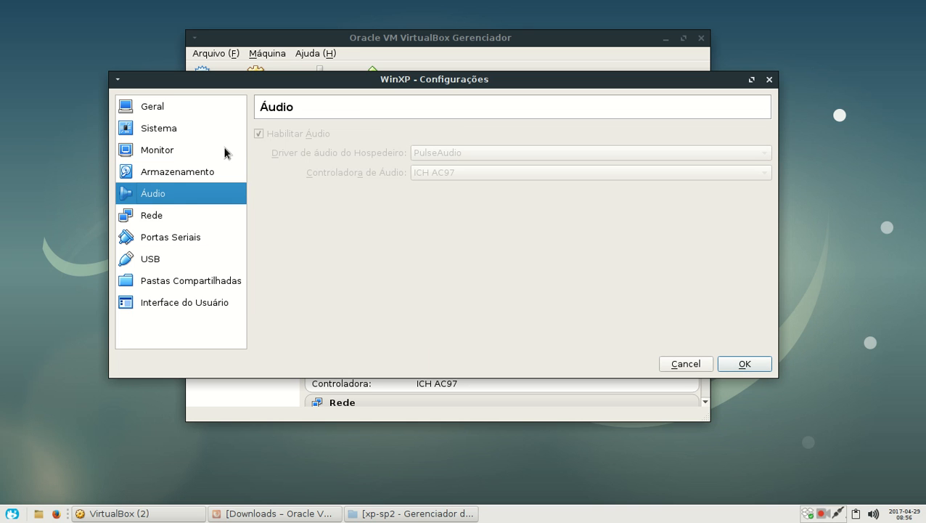
pyautogui.click(157, 216)
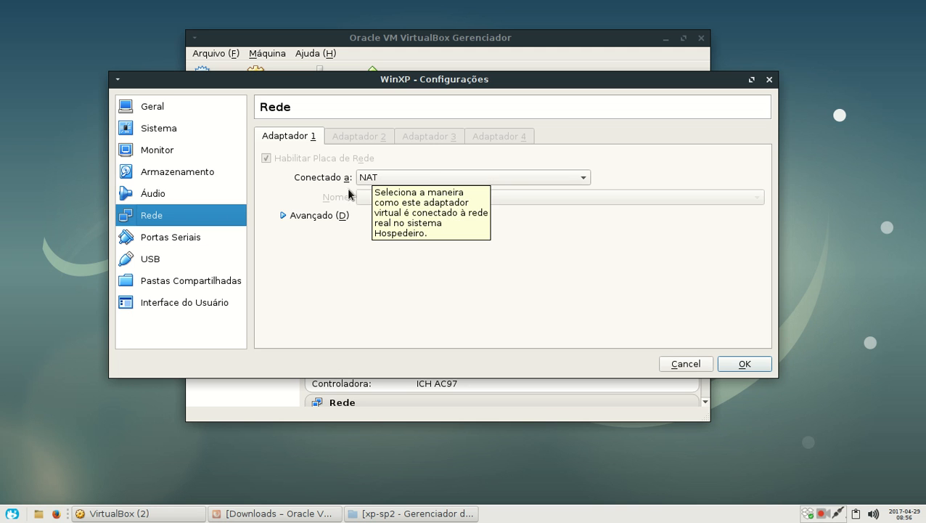
pyautogui.click(369, 180)
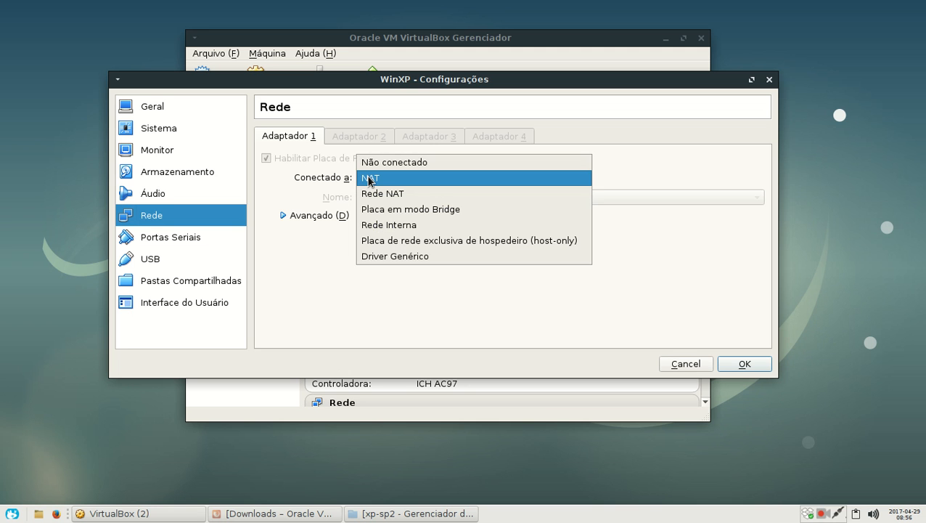
pyautogui.click(439, 211)
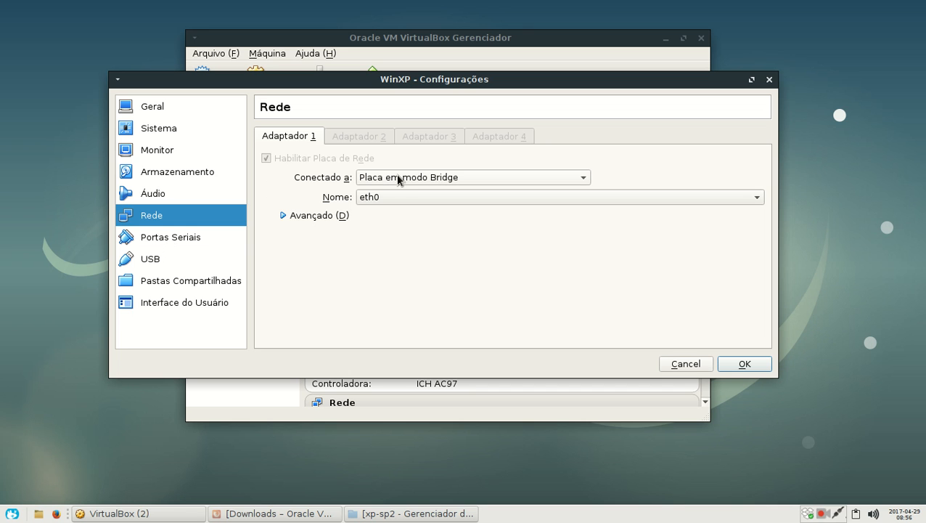
# Step: Review the remaining settings categories, including USB, shared folders, user interface and storage, and save the machine's configuration
pyautogui.click(163, 240)
pyautogui.click(151, 260)
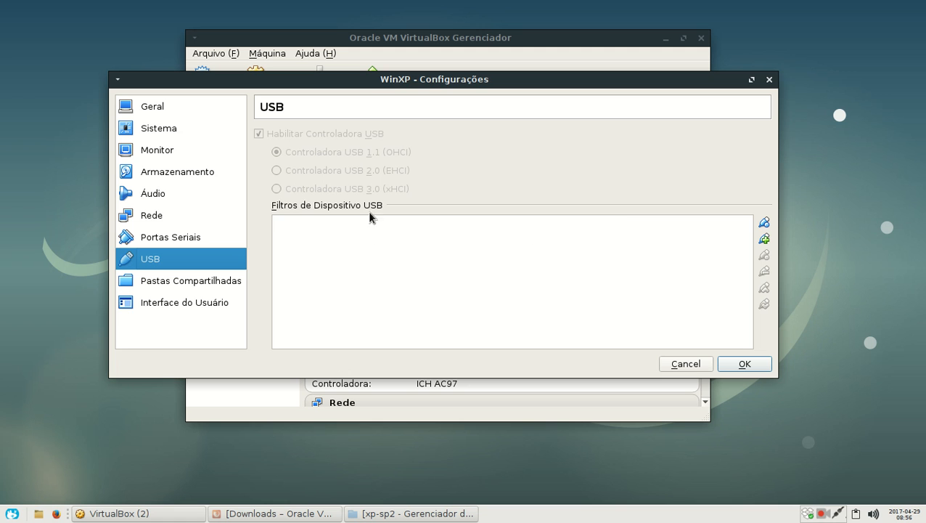
pyautogui.click(155, 283)
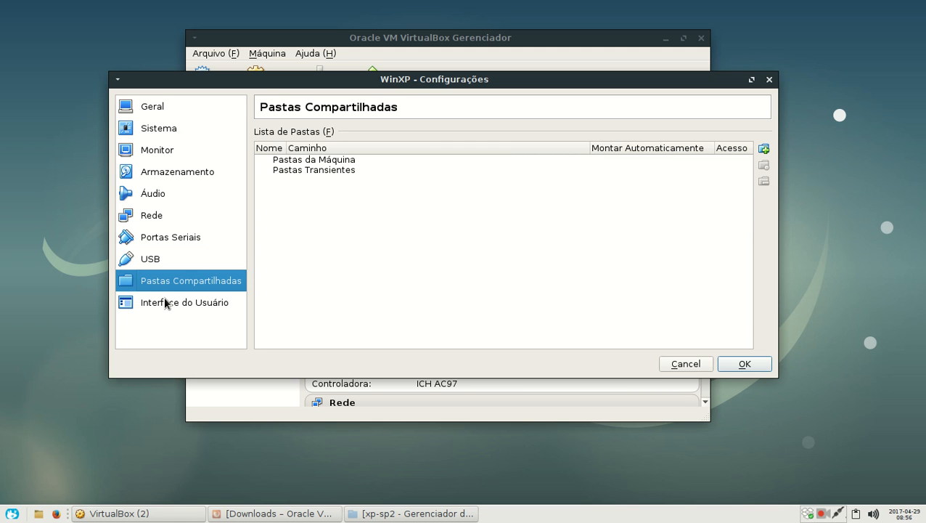
pyautogui.click(170, 302)
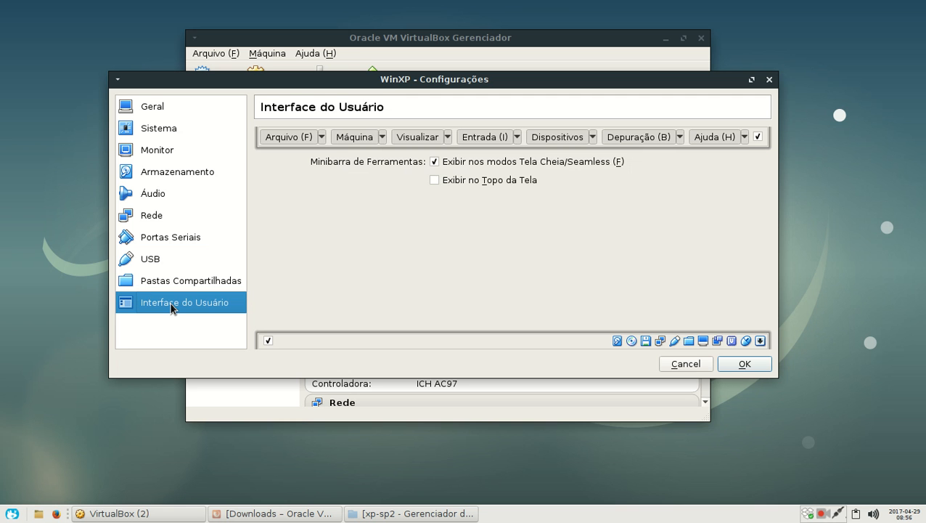
pyautogui.click(160, 109)
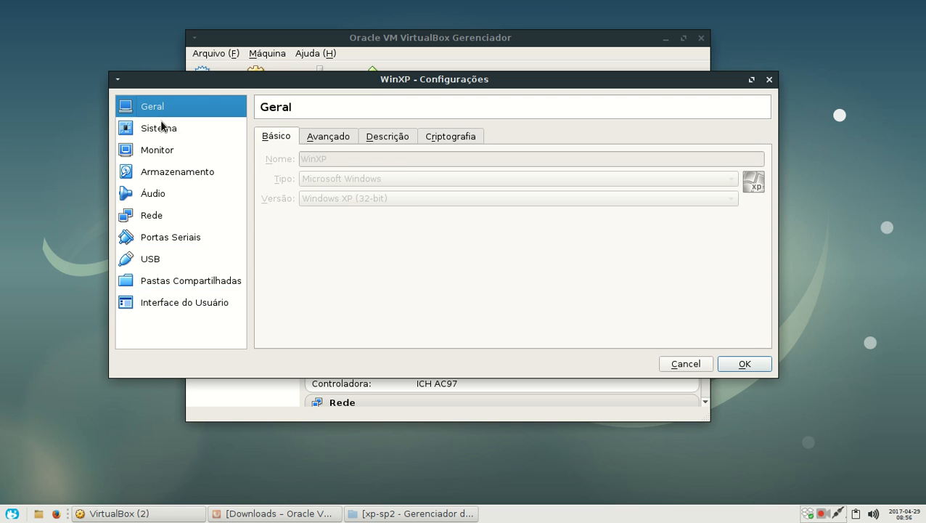
pyautogui.click(160, 125)
pyautogui.click(163, 152)
pyautogui.click(164, 178)
pyautogui.click(165, 194)
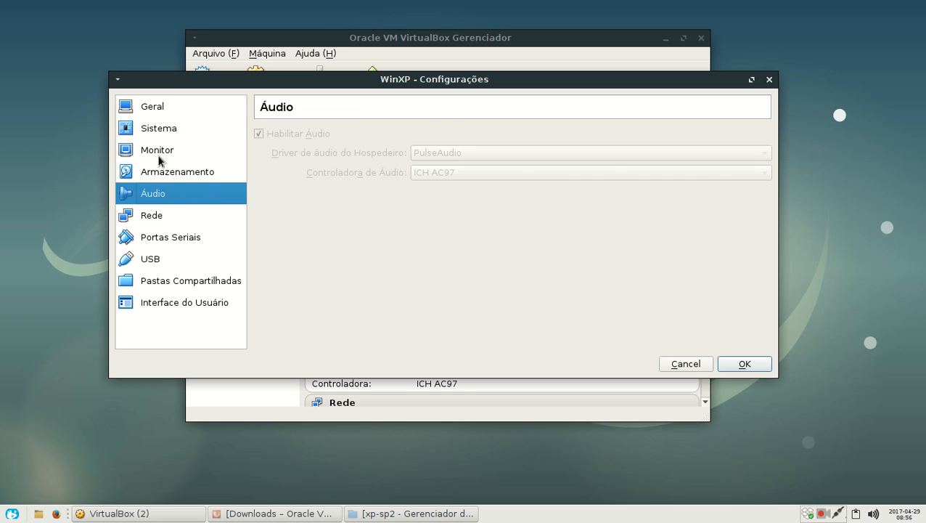
pyautogui.press('Up')
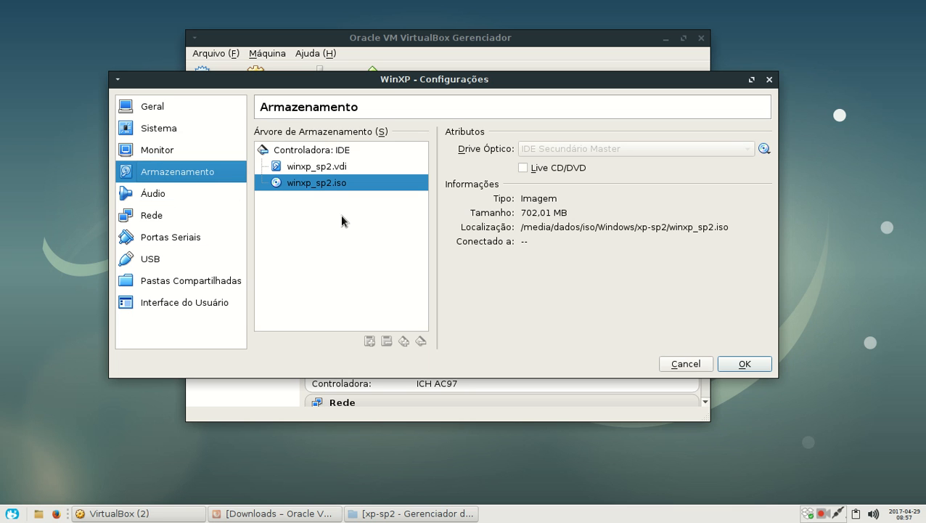
pyautogui.click(741, 366)
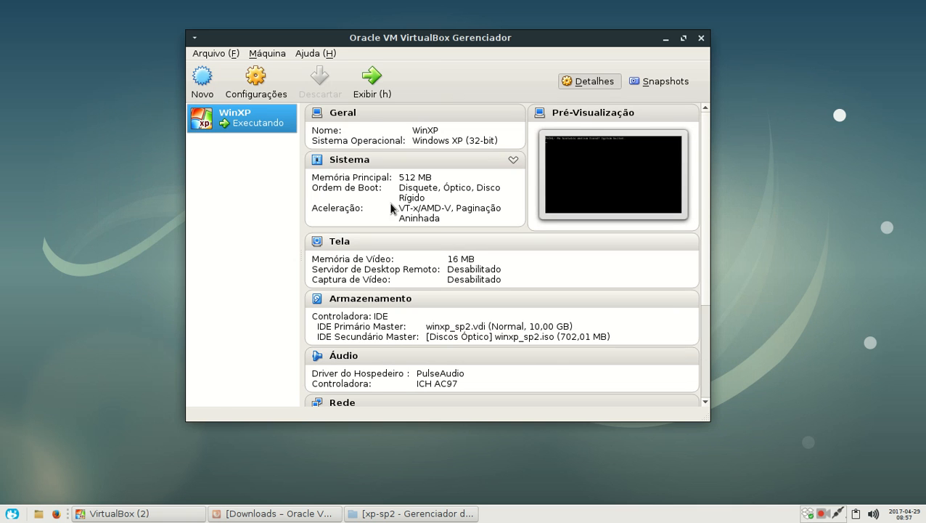
# Step: Power off the running WinXP machine and start it again to boot from the attached installation image
pyautogui.click(377, 89)
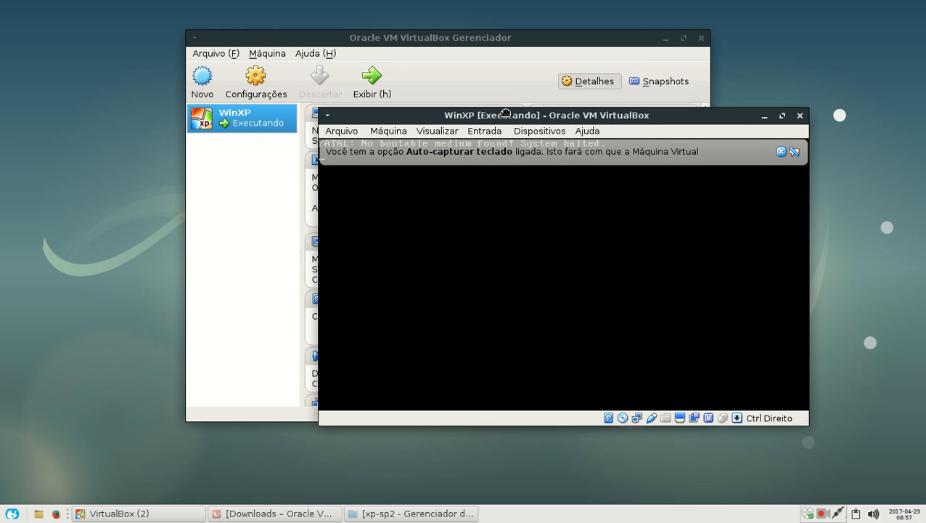
pyautogui.moveTo(506, 113); pyautogui.dragTo(536, 166)
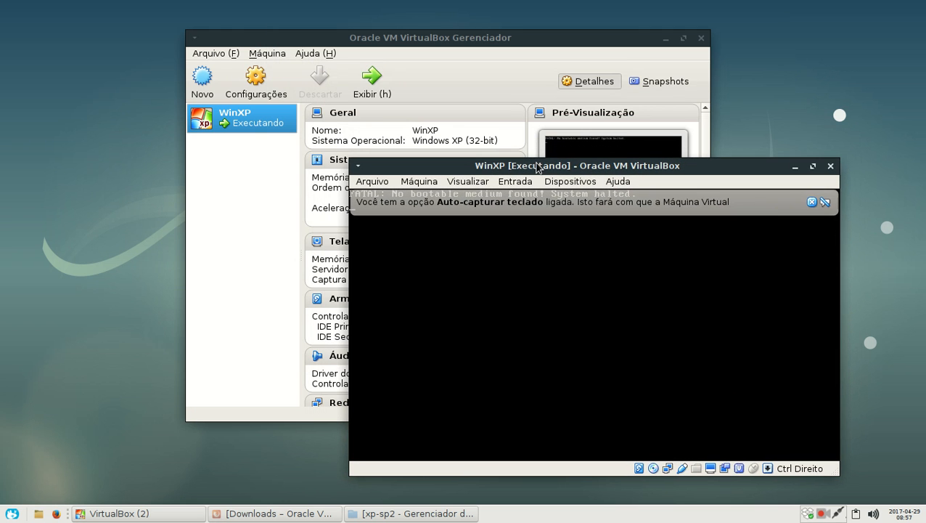
pyautogui.click(830, 166)
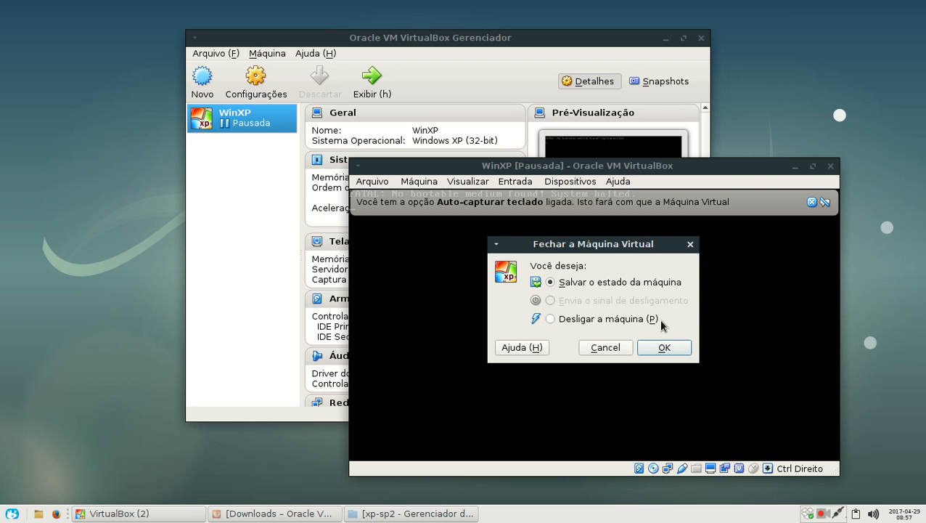
pyautogui.click(608, 320)
pyautogui.click(662, 348)
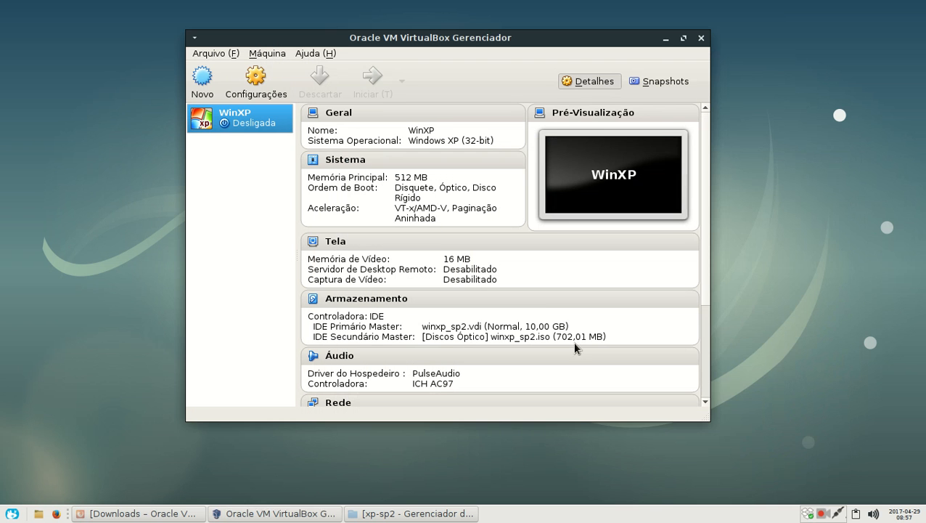
pyautogui.click(355, 88)
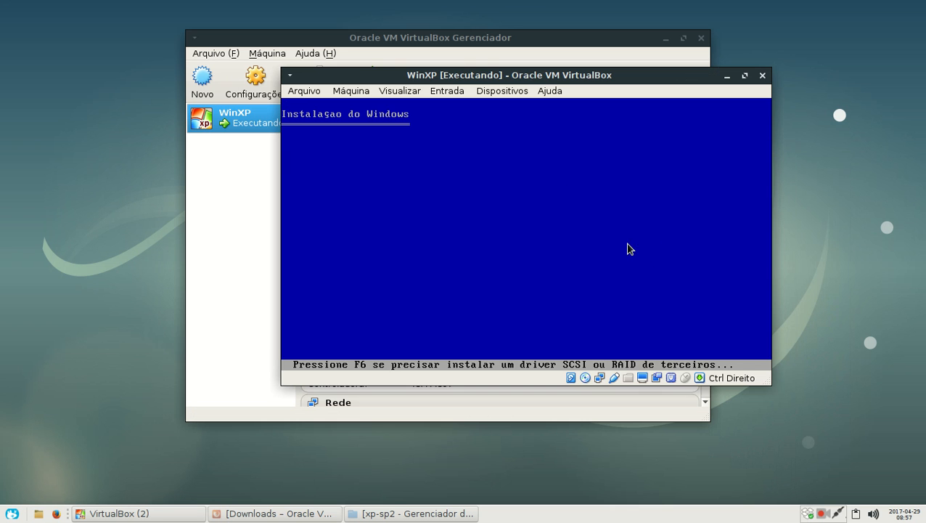
pyautogui.moveTo(453, 75); pyautogui.dragTo(386, 81)
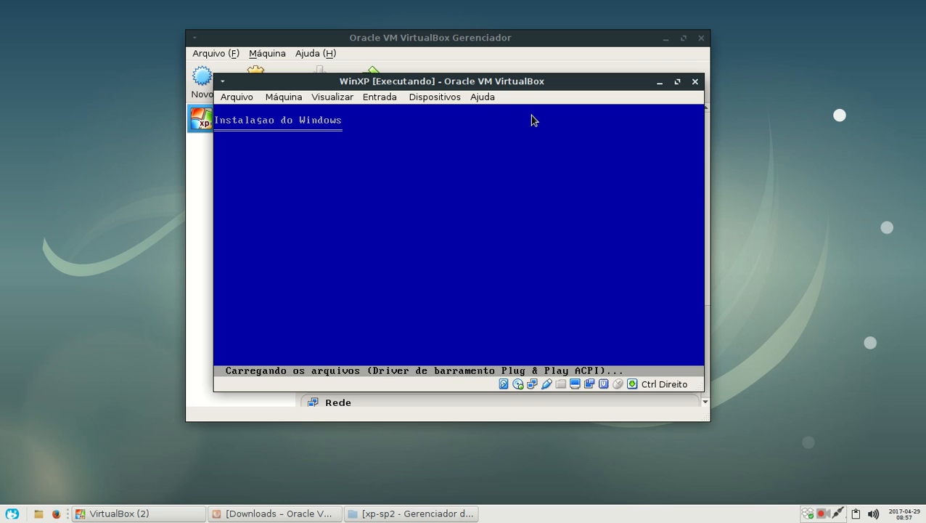
# Step: Set both the shared clipboard and drag and drop of the running WinXP machine to Bi-direcional
pyautogui.click(436, 99)
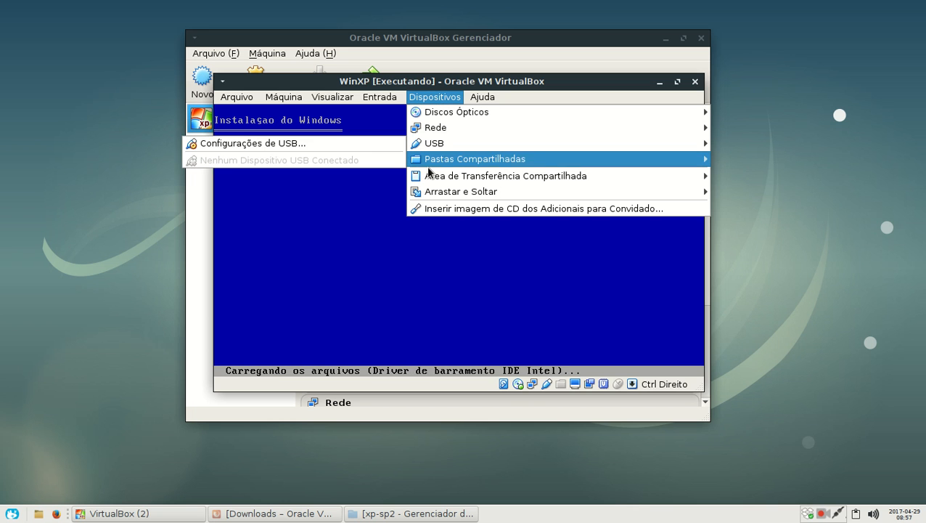
pyautogui.moveTo(427, 180)
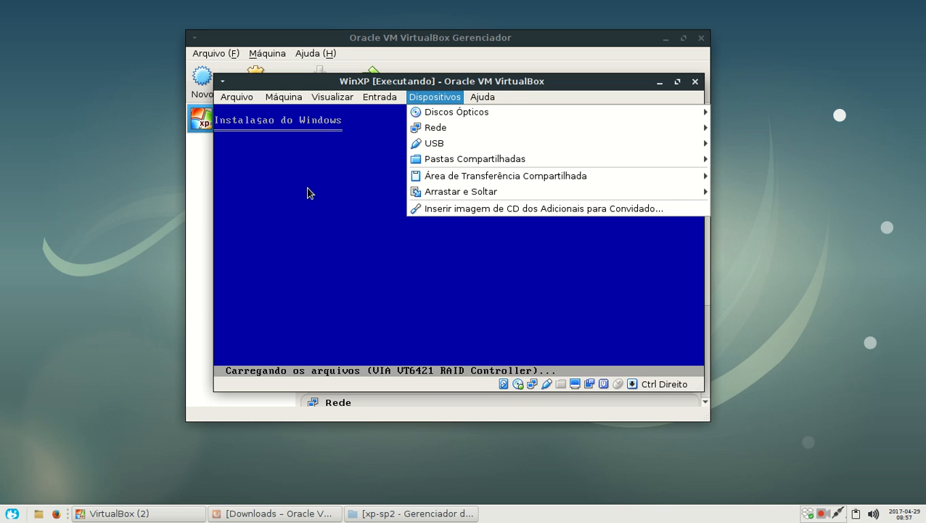
pyautogui.moveTo(633, 181)
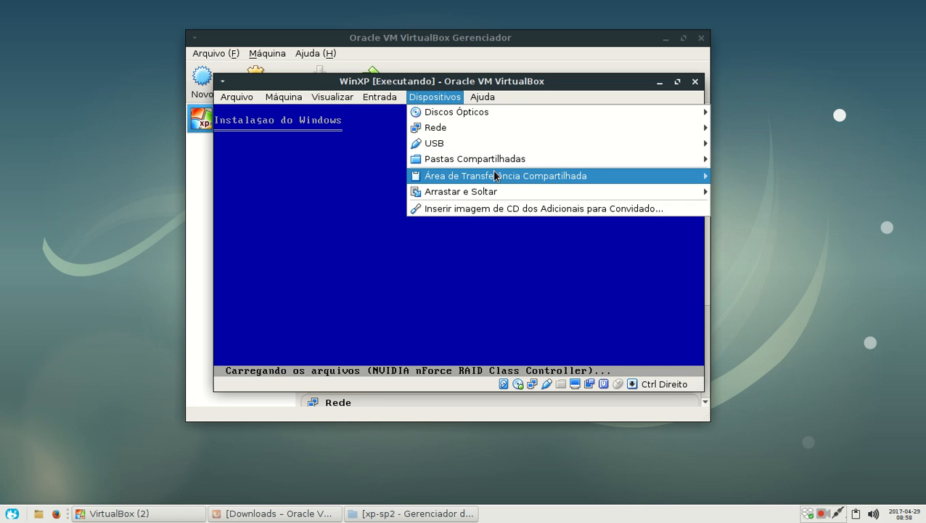
pyautogui.click(787, 230)
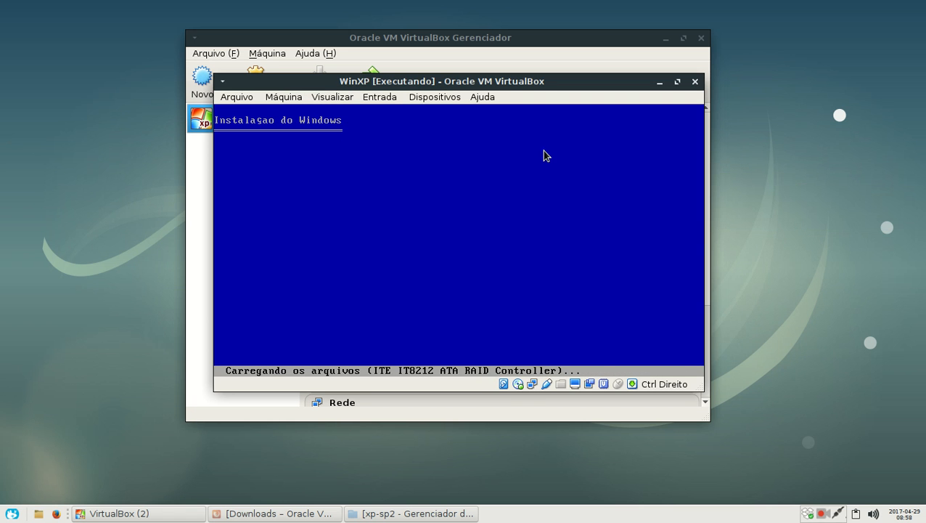
pyautogui.click(435, 97)
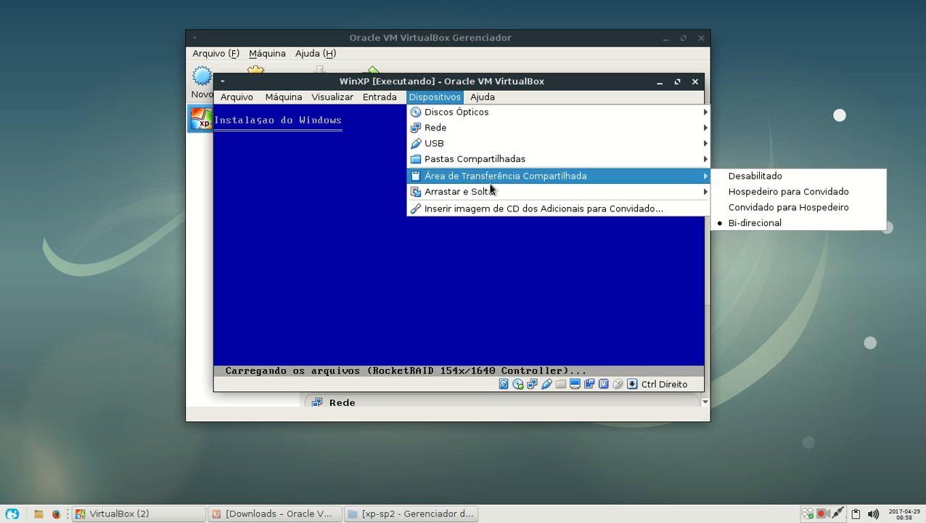
pyautogui.moveTo(495, 190)
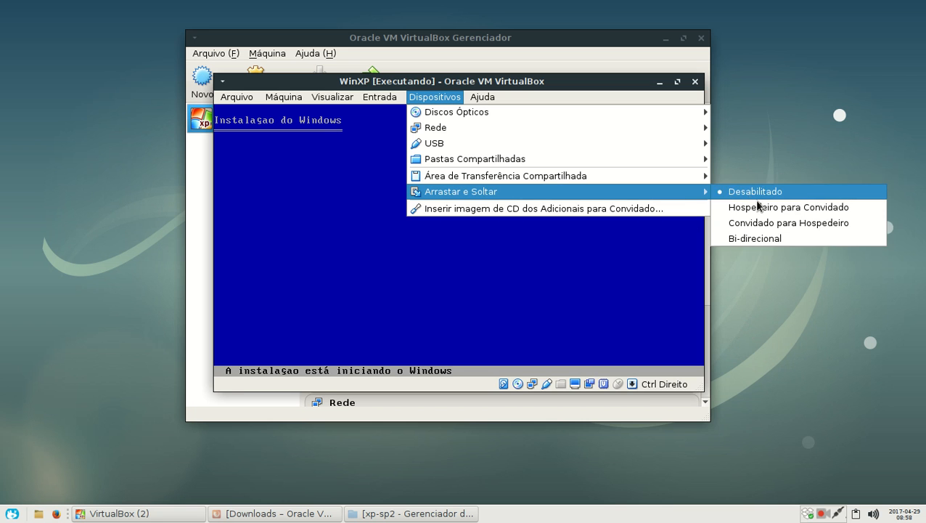
pyautogui.click(772, 240)
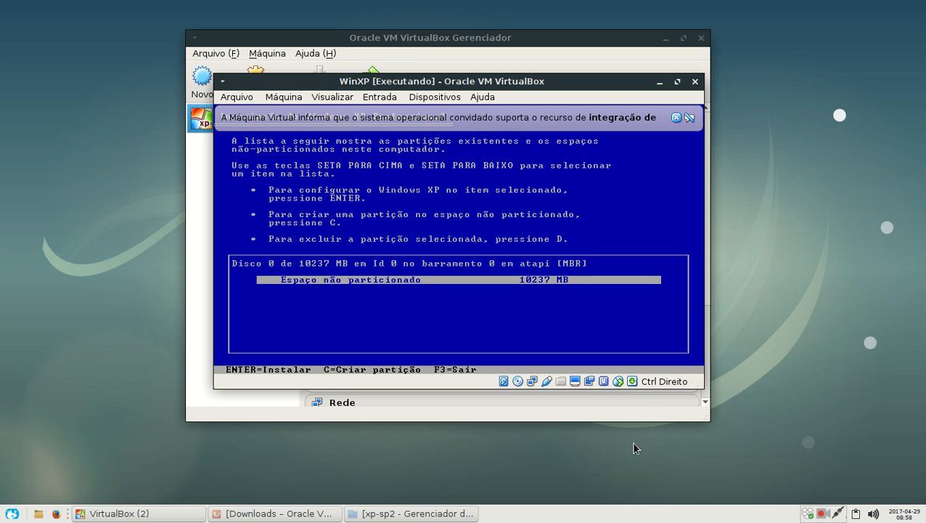
pyautogui.click(821, 516)
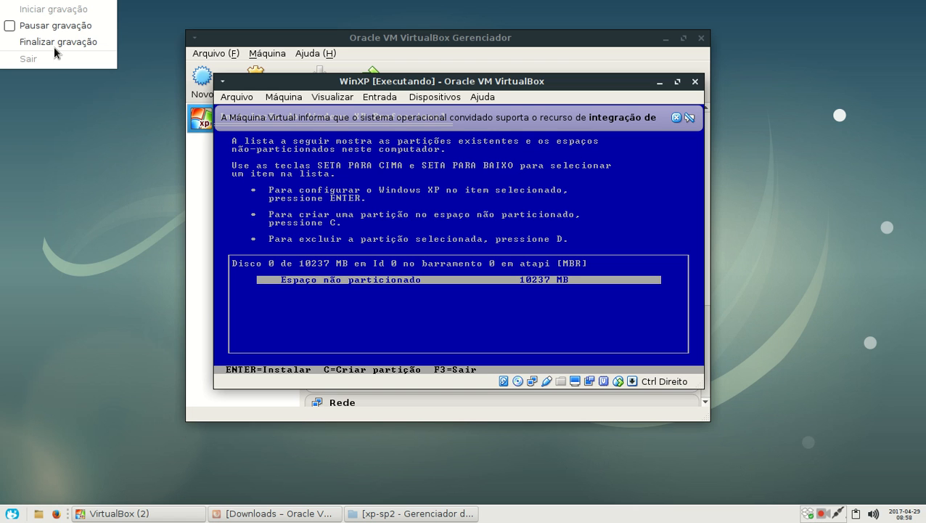